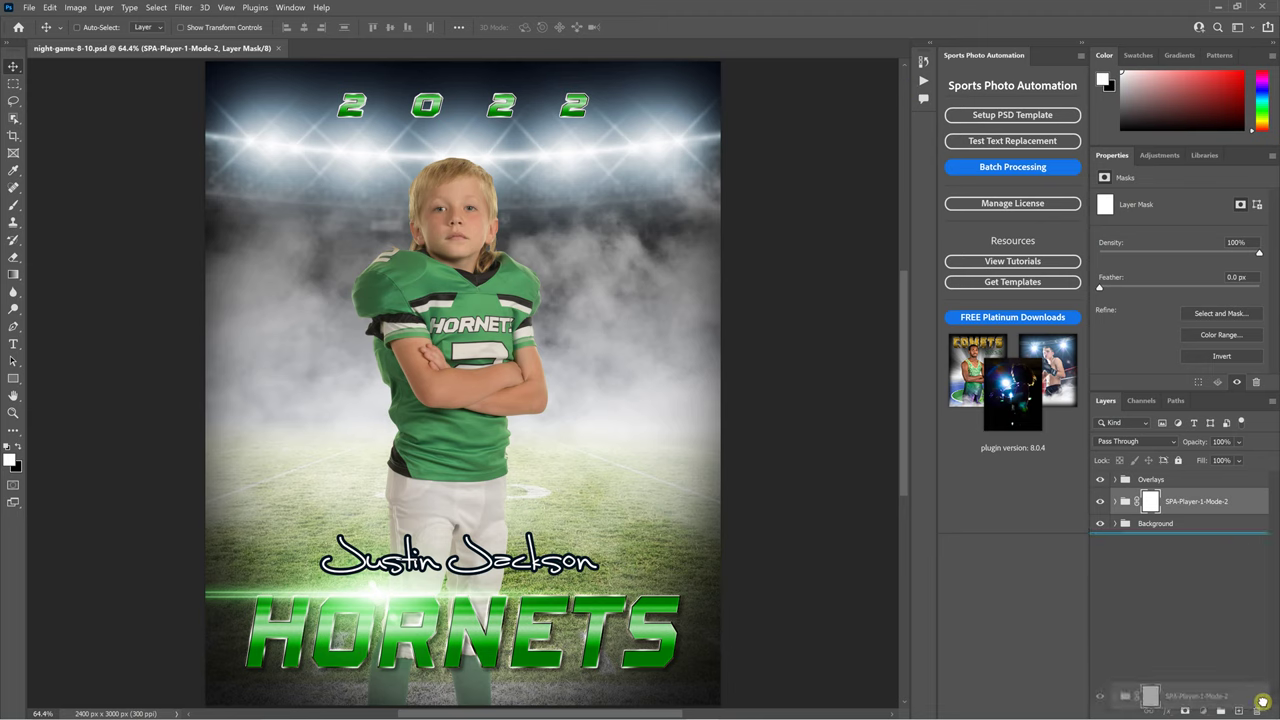
# Delete the SPA-Player-1-Mode-2 group, leaving only the Overlays and Background groups
pyautogui.press('Delete')
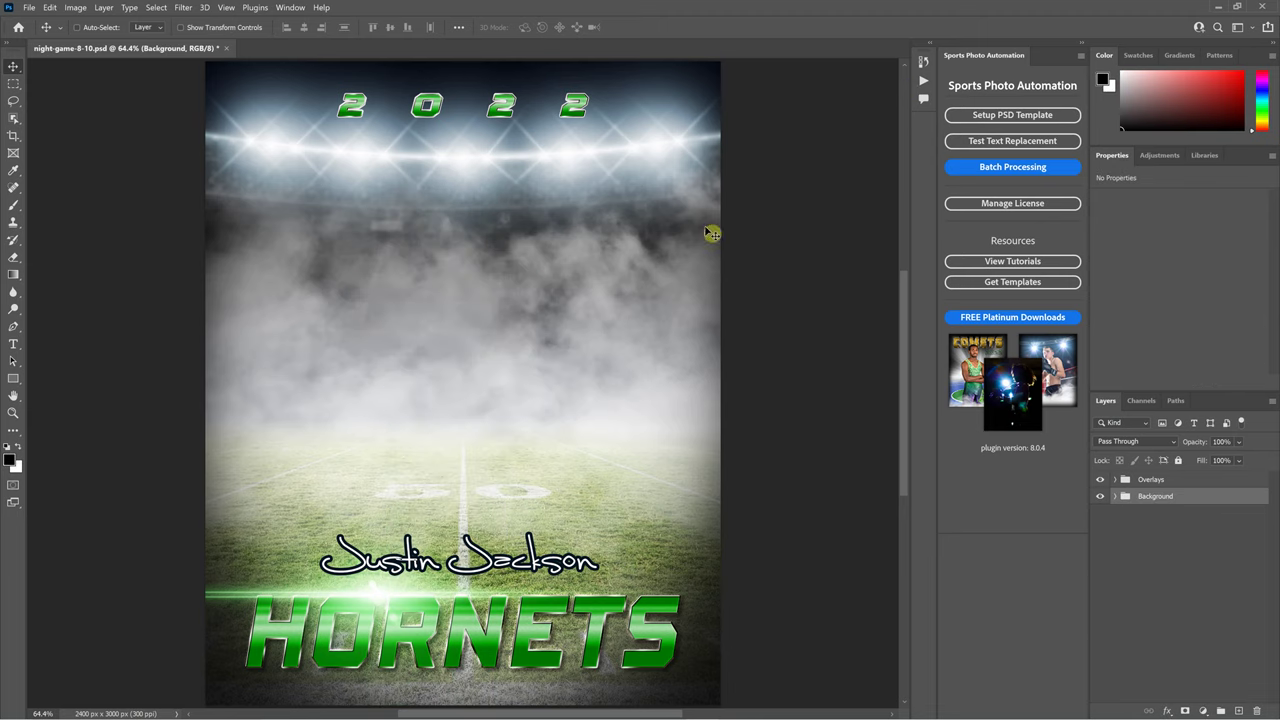
# Add an SPA-Player-1-Mode-2 placeholder group using alignment mode 2 and player slot 1
pyautogui.click(1008, 118)
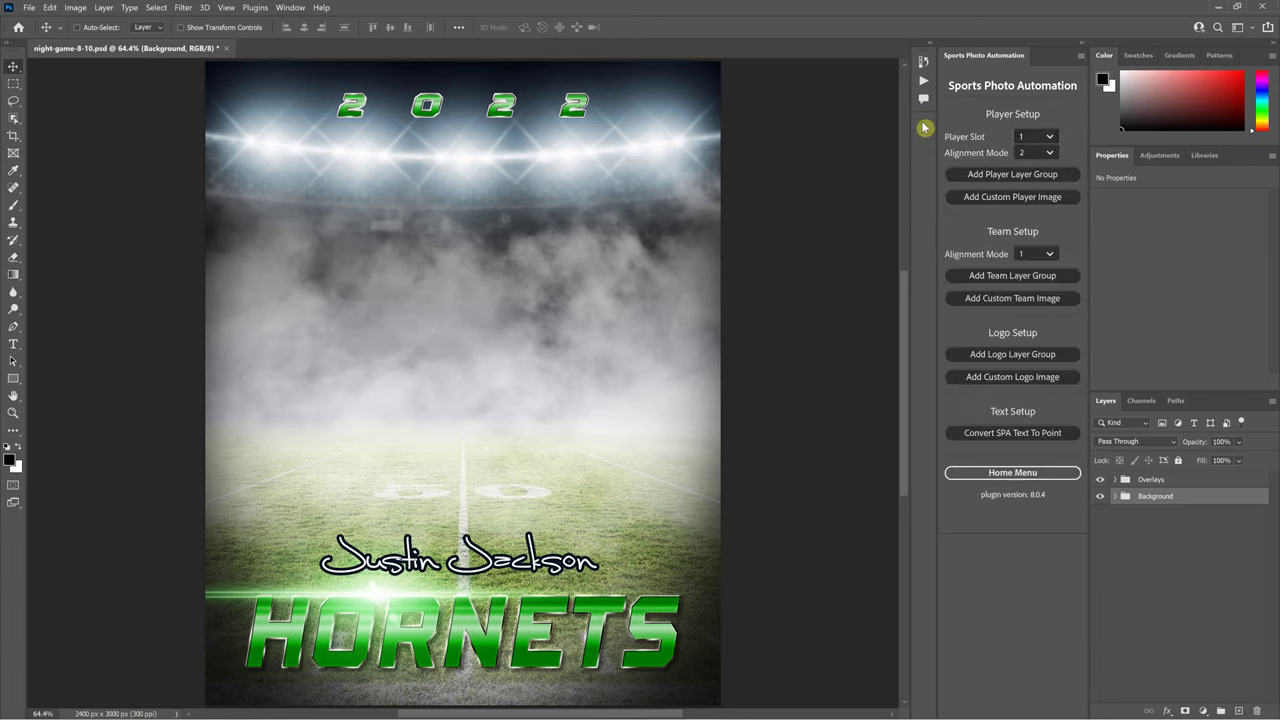
pyautogui.click(1040, 153)
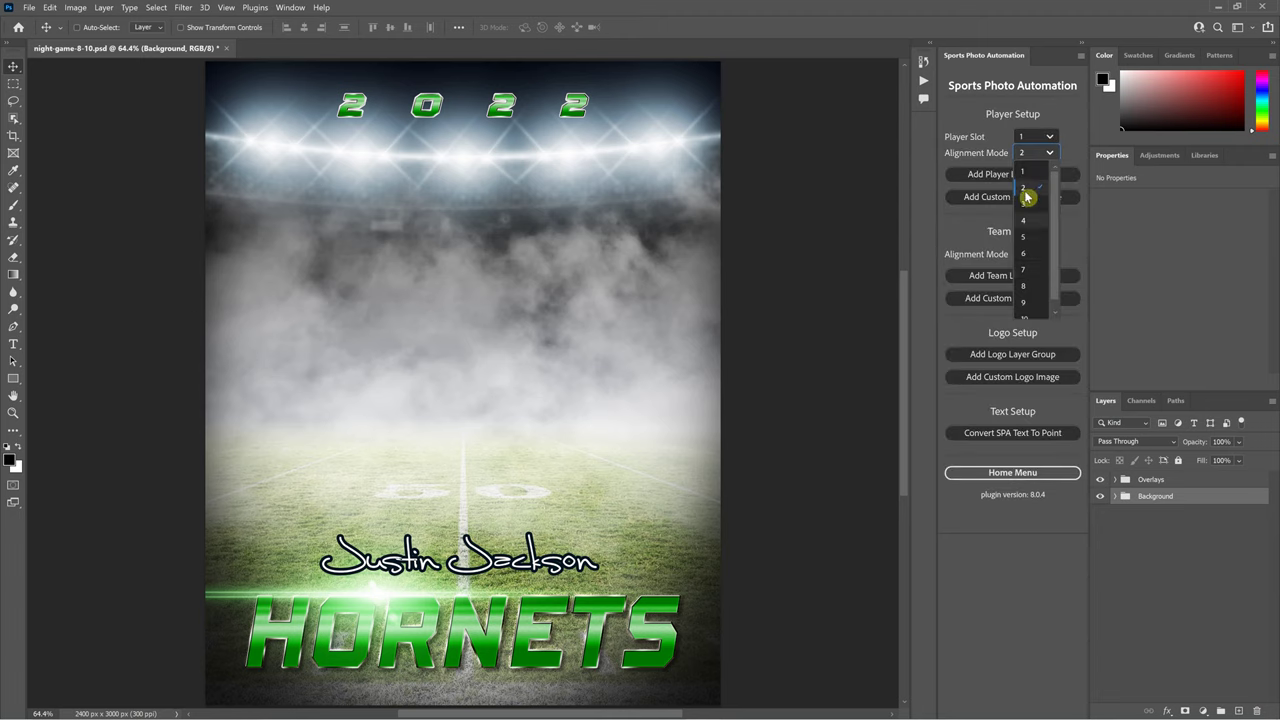
pyautogui.click(1043, 140)
pyautogui.click(1043, 140)
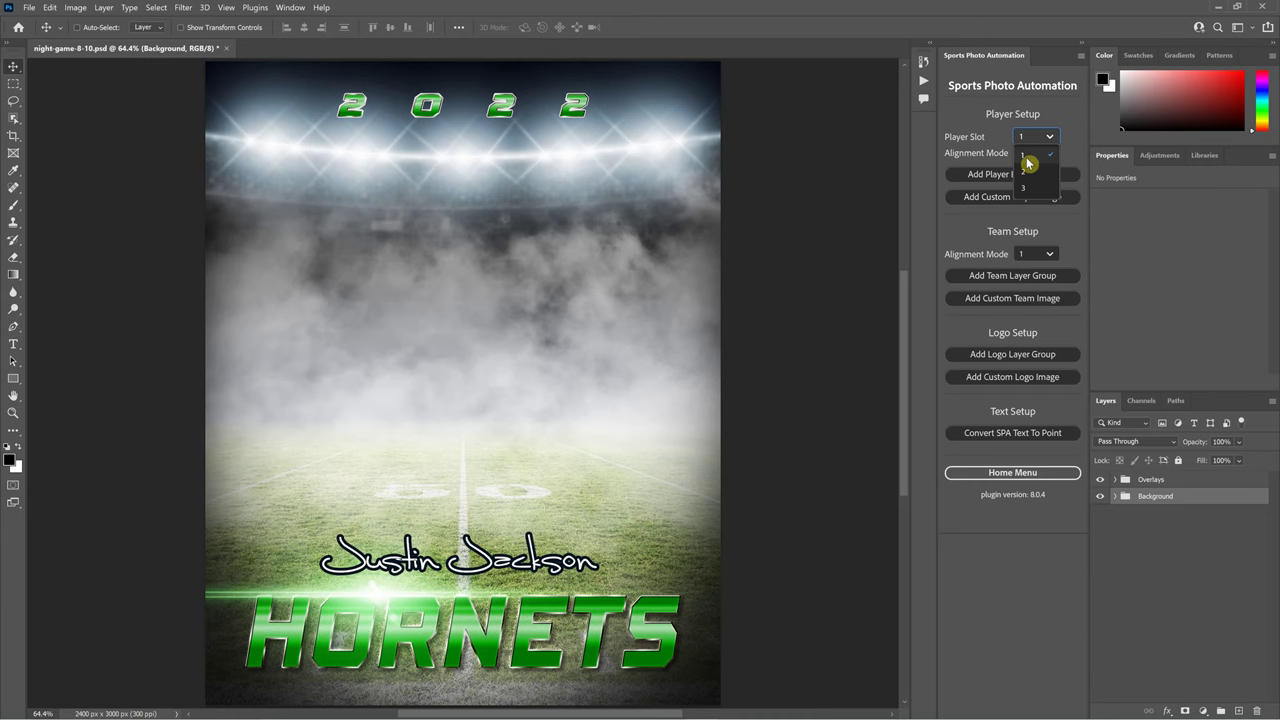
pyautogui.click(1028, 157)
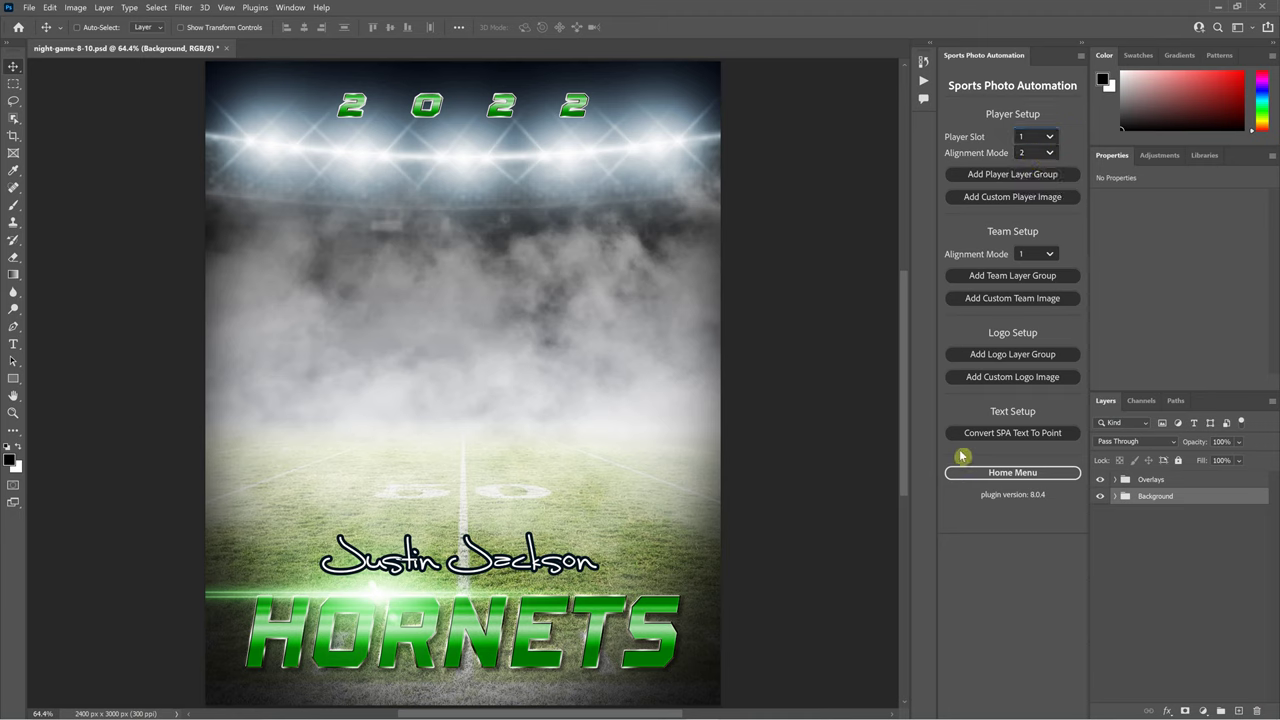
pyautogui.click(1036, 177)
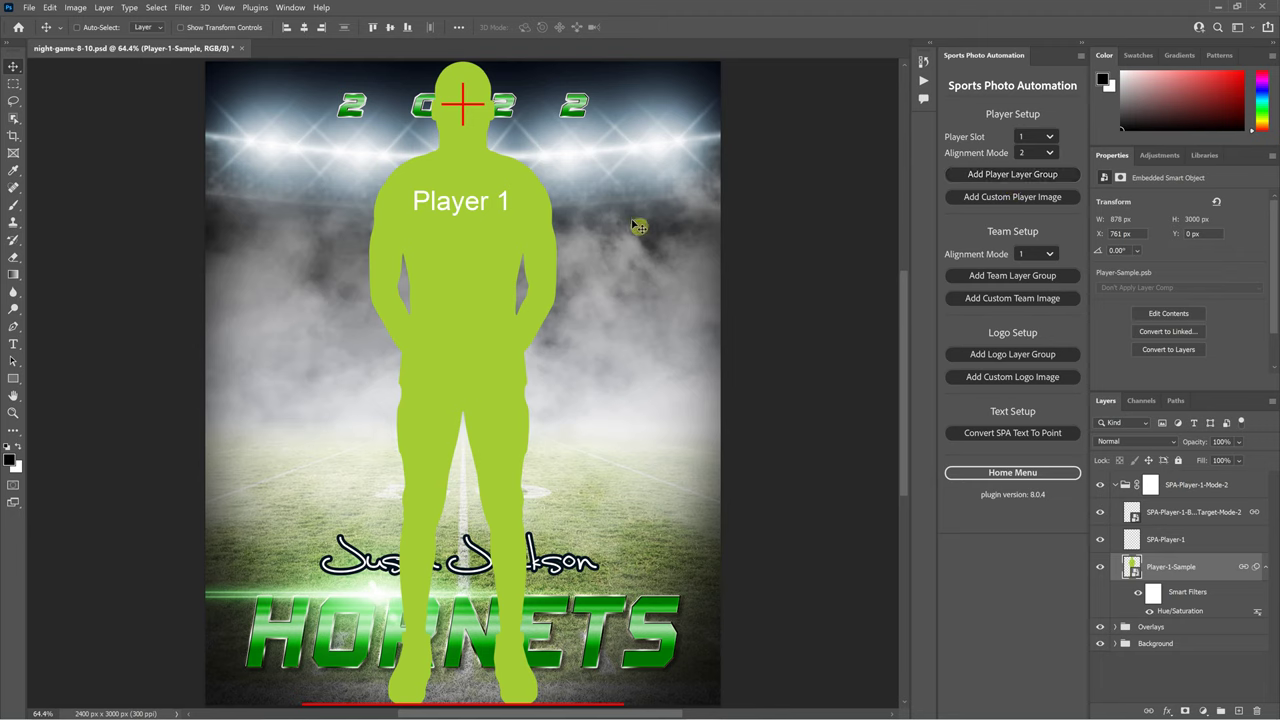
# Place IMG_2137.tif from Desktop > player images as the custom Player 1 photo
pyautogui.click(996, 199)
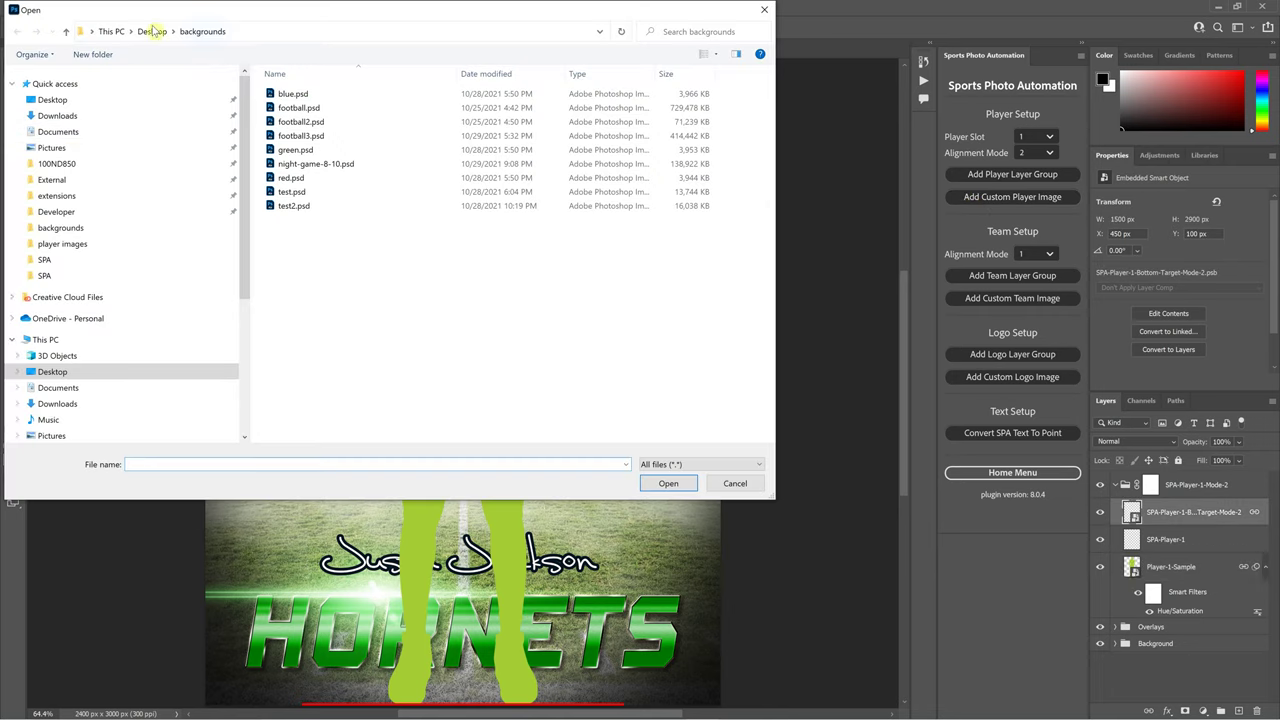
pyautogui.click(155, 32)
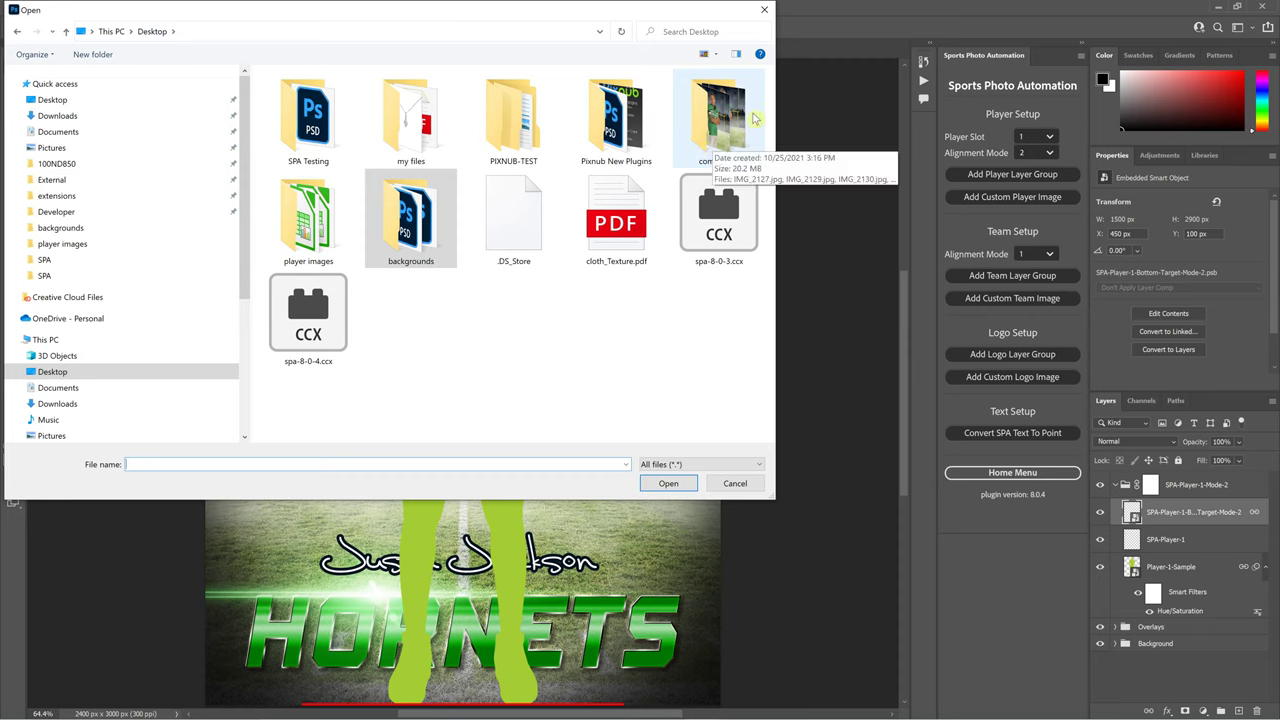
pyautogui.doubleClick(326, 222)
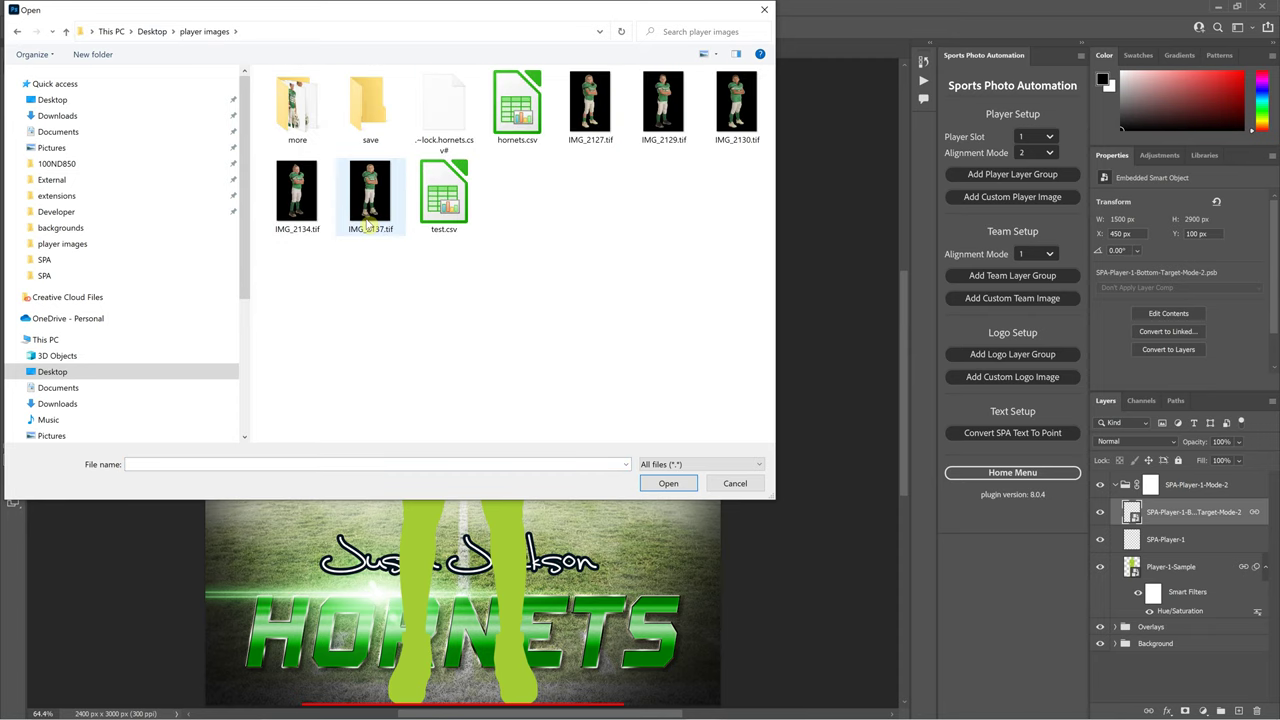
pyautogui.doubleClick(370, 200)
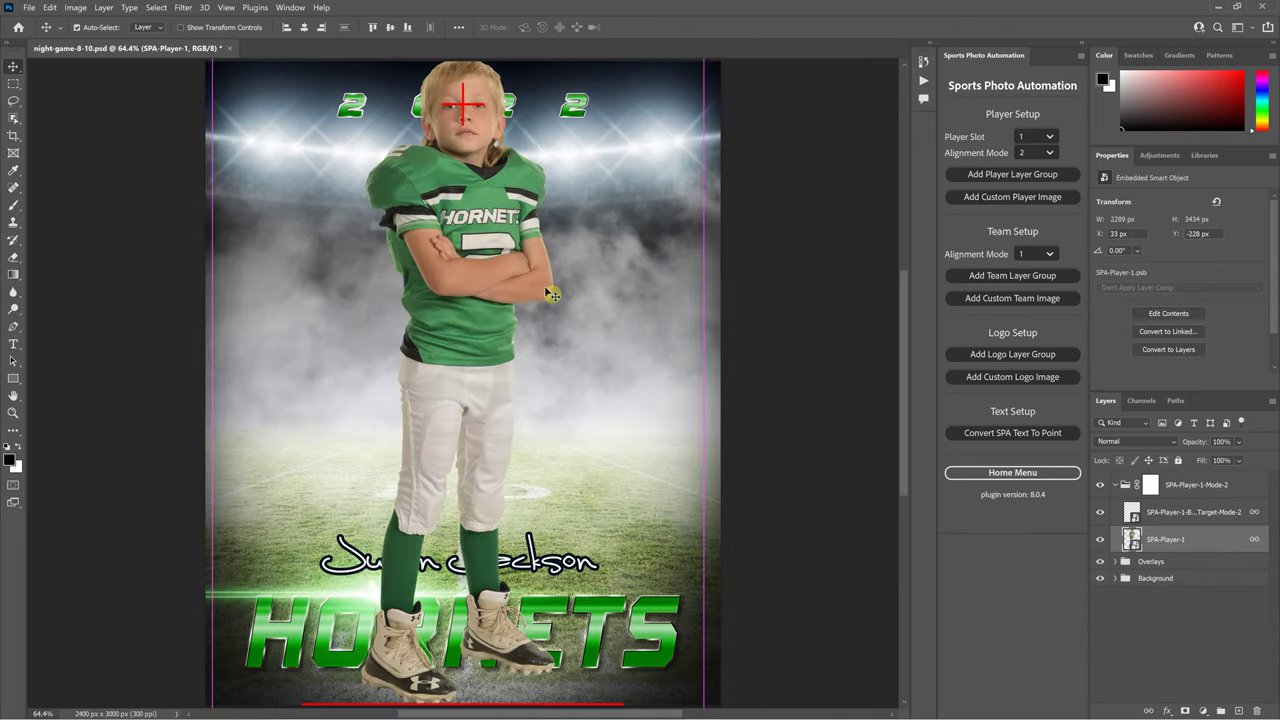
# Scale the player photo to about 108% and shift his head onto the alignment mark
pyautogui.hotkey('ctrl', '-')
pyautogui.hotkey('ctrl', '-')
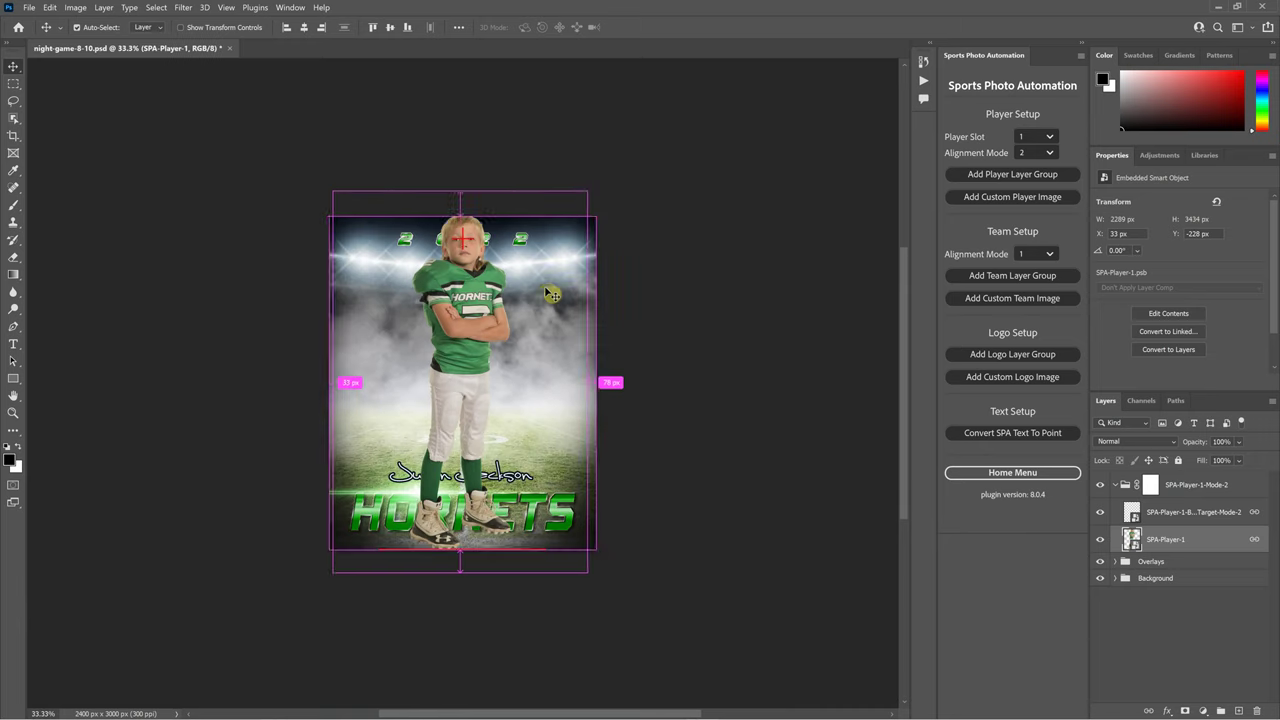
pyautogui.hotkey('ctrl', 't')
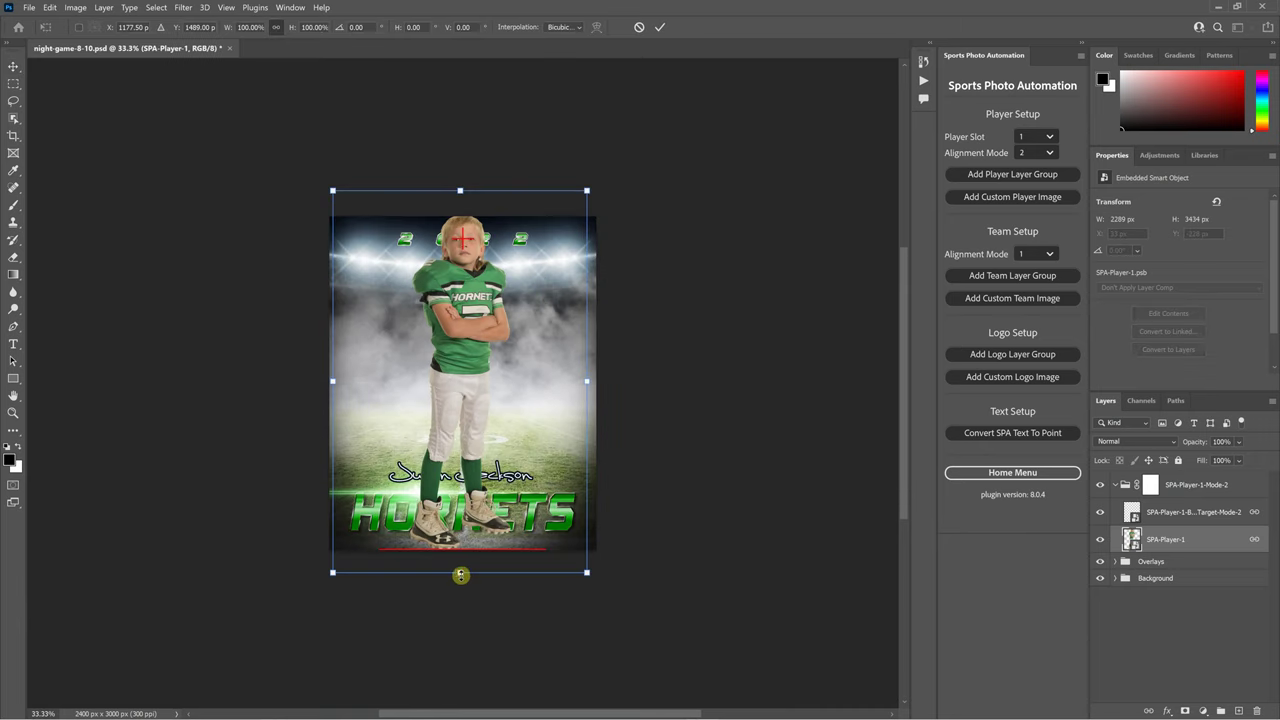
pyautogui.moveTo(457, 574); pyautogui.dragTo(467, 606)
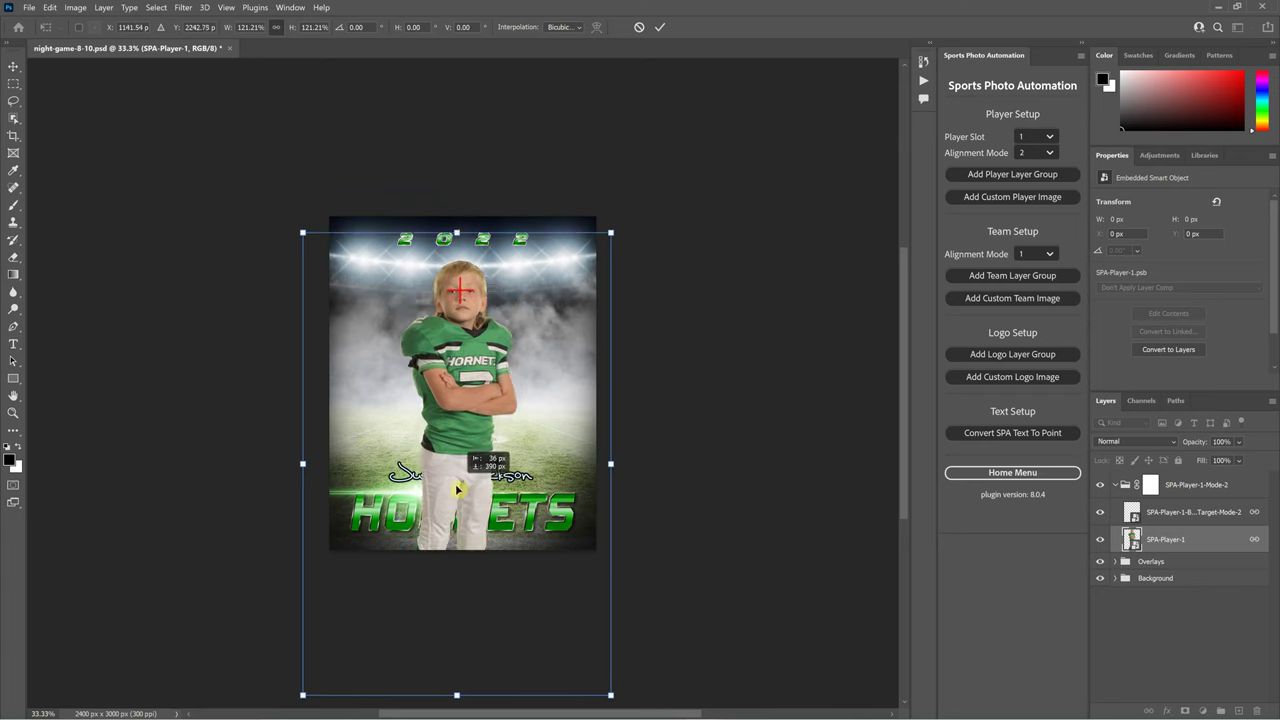
pyautogui.moveTo(460, 235); pyautogui.dragTo(463, 328)
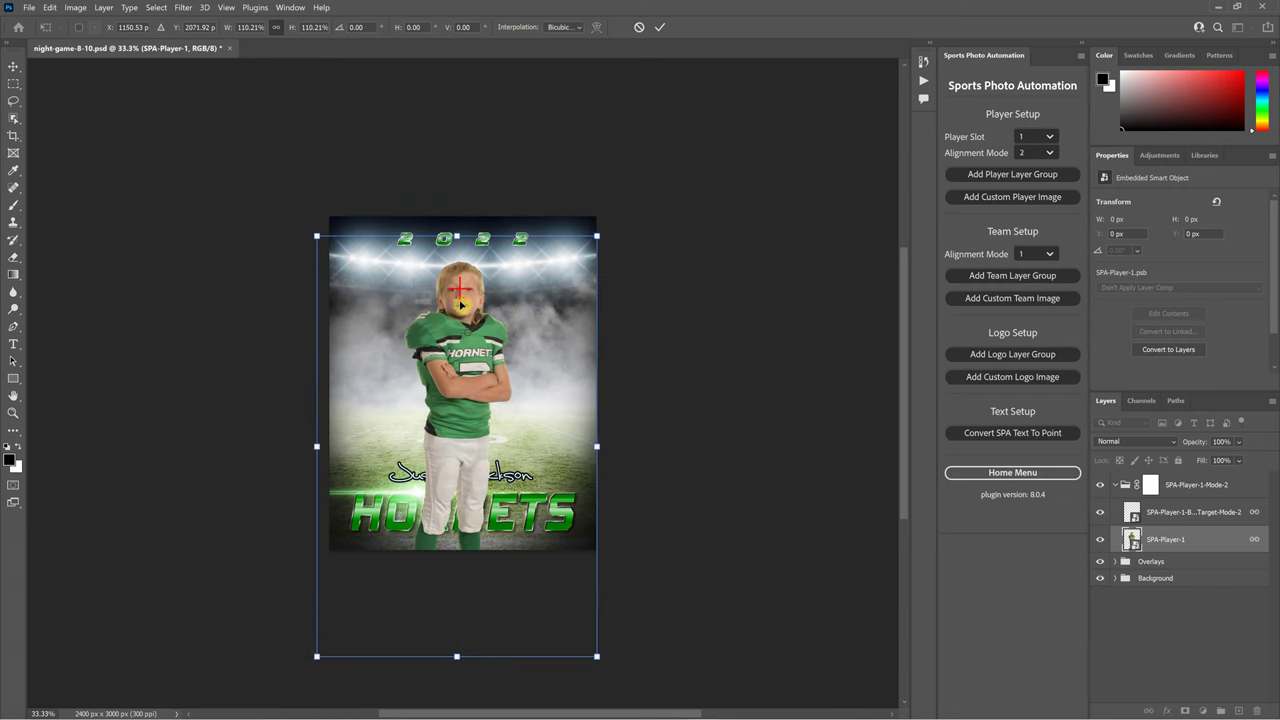
pyautogui.moveTo(454, 240); pyautogui.dragTo(461, 355)
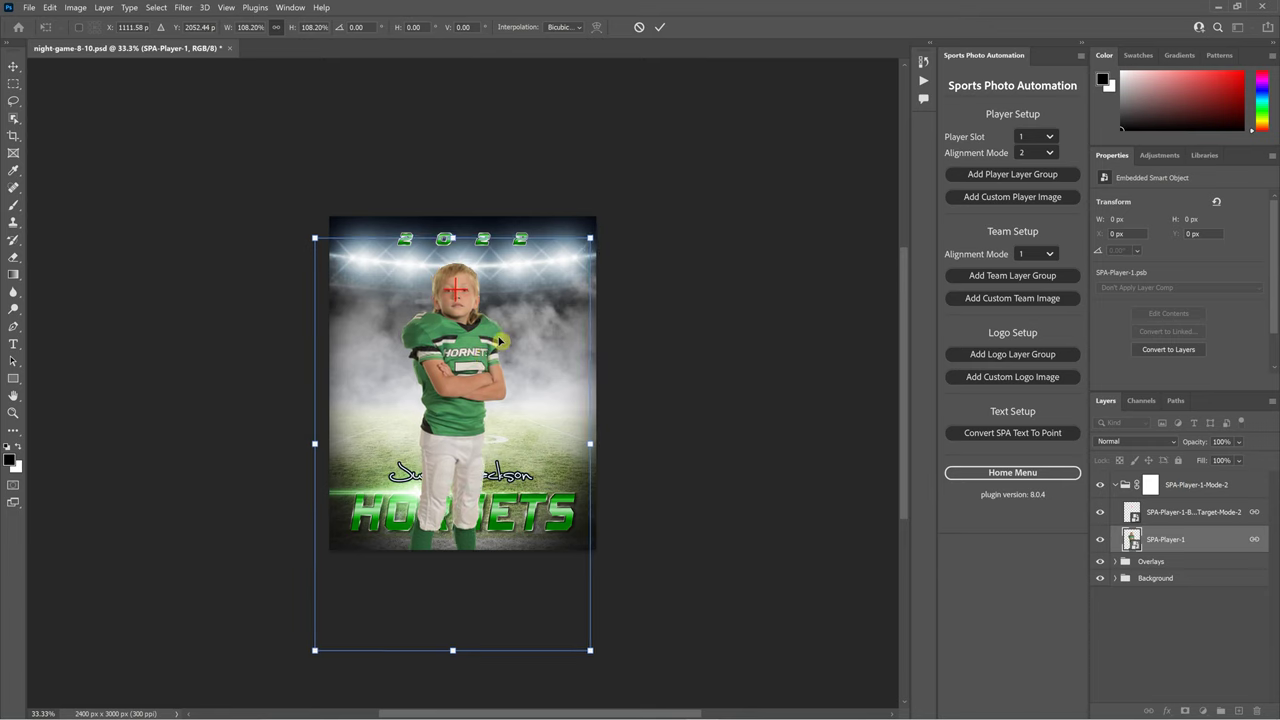
pyautogui.hotkey('ctrl', '+')
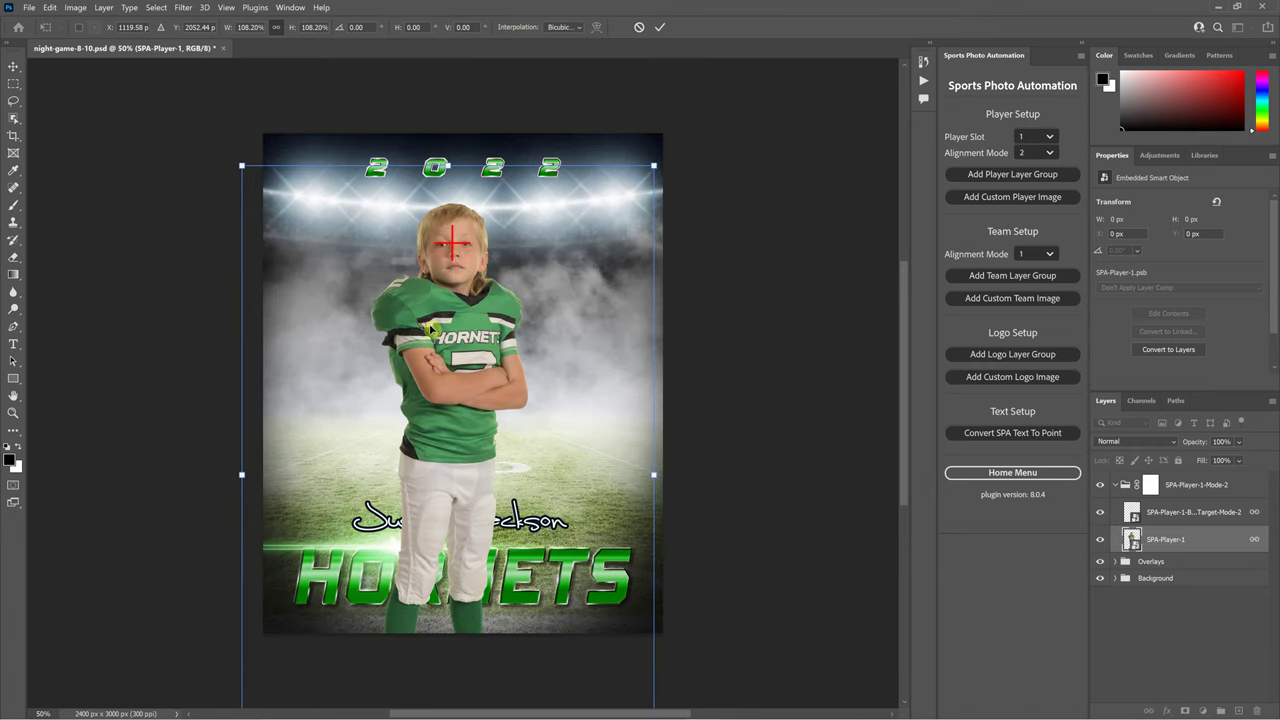
pyautogui.moveTo(429, 327); pyautogui.dragTo(431, 329)
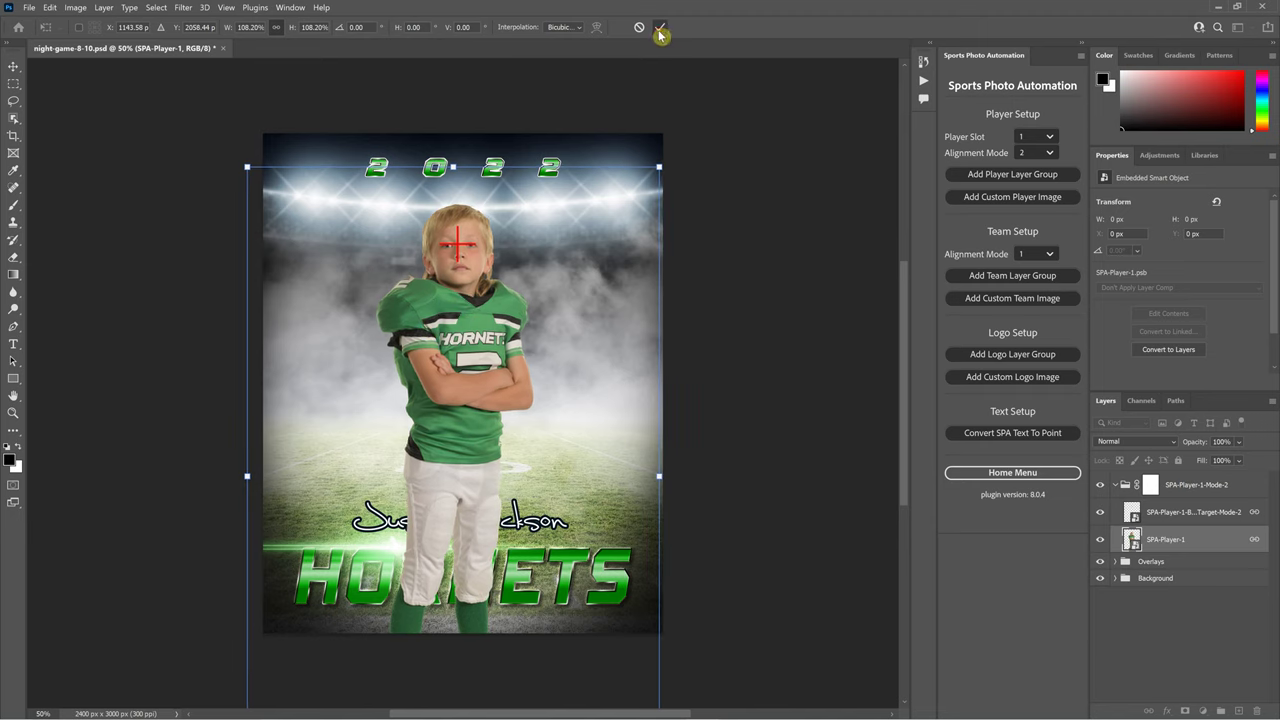
# Commit the transform, hide the Target-Mode-2 crosshair, and move the player group below Overlays
pyautogui.click(659, 29)
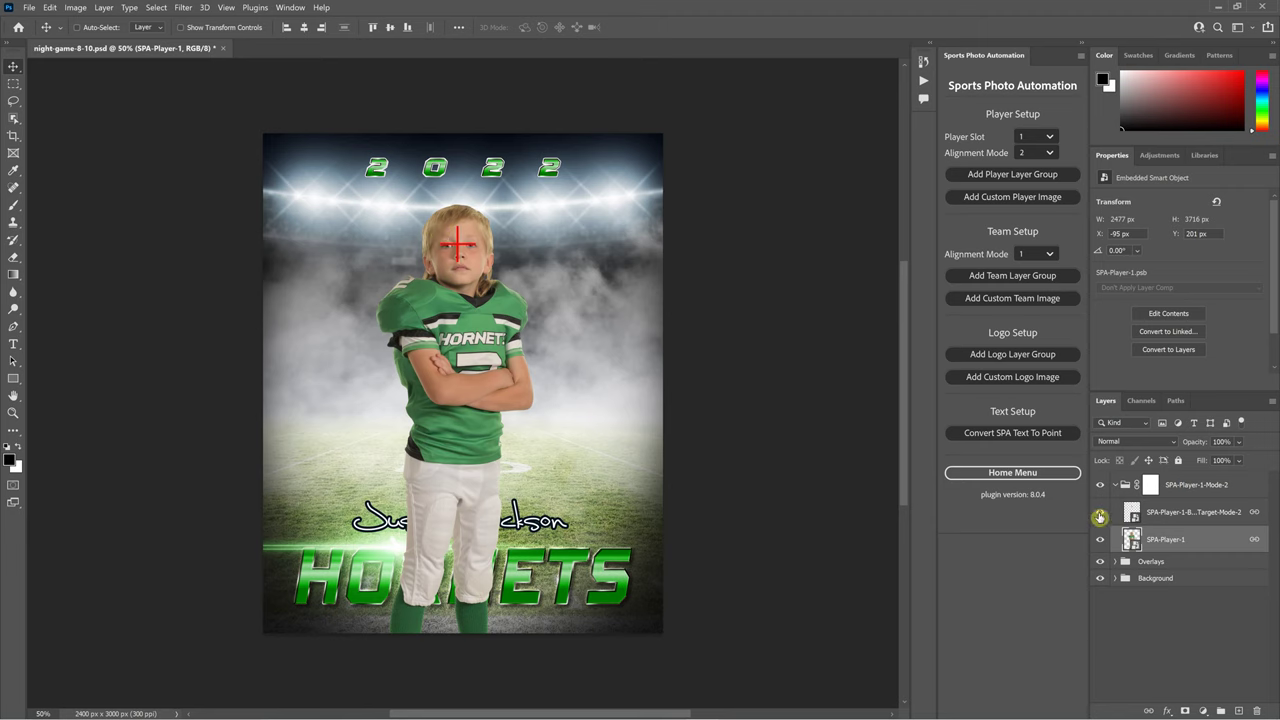
pyautogui.click(1100, 516)
pyautogui.click(1115, 485)
pyautogui.moveTo(1231, 496); pyautogui.dragTo(1225, 516)
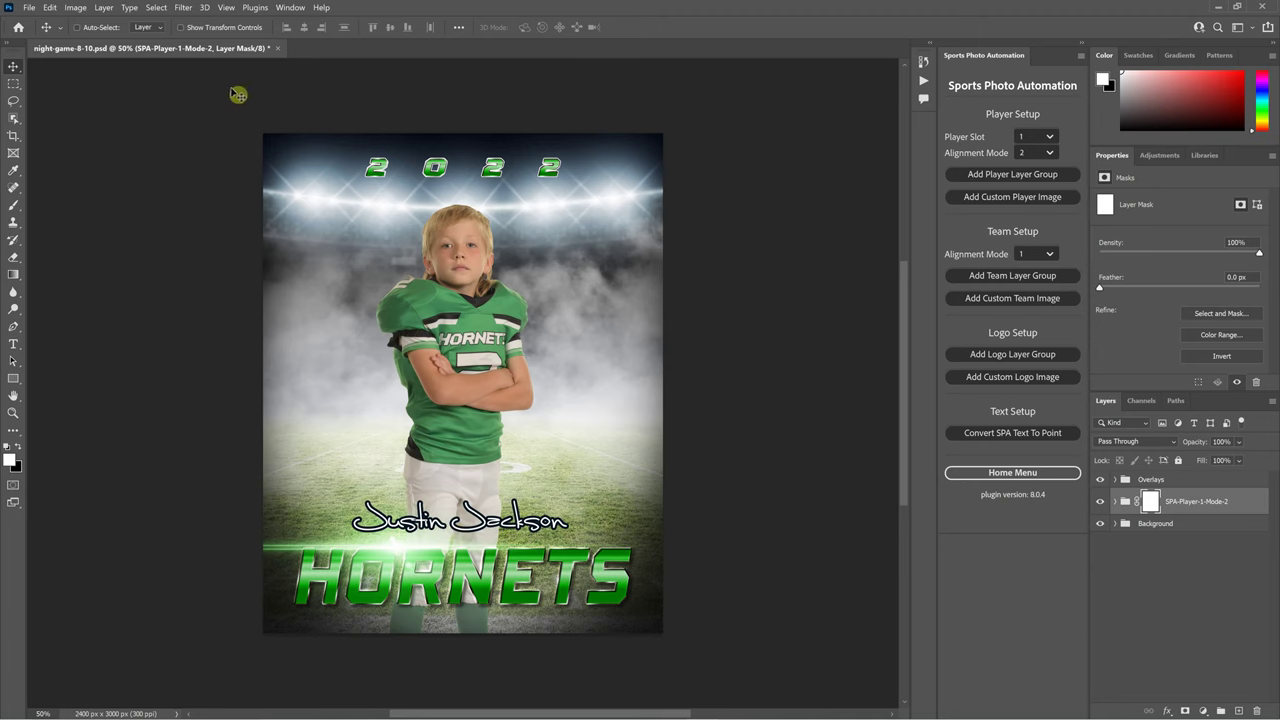
# Save and close the template, then bring up the plugin's Batch Process Settings
pyautogui.click(30, 8)
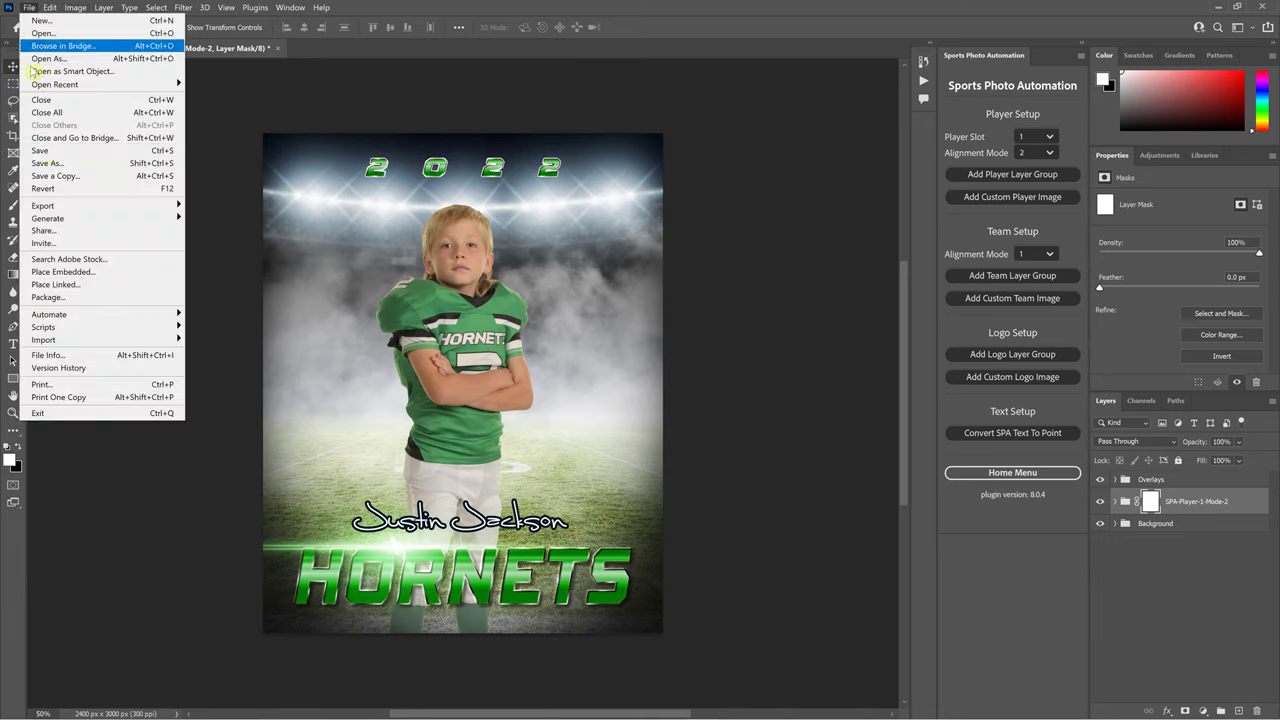
pyautogui.click(46, 151)
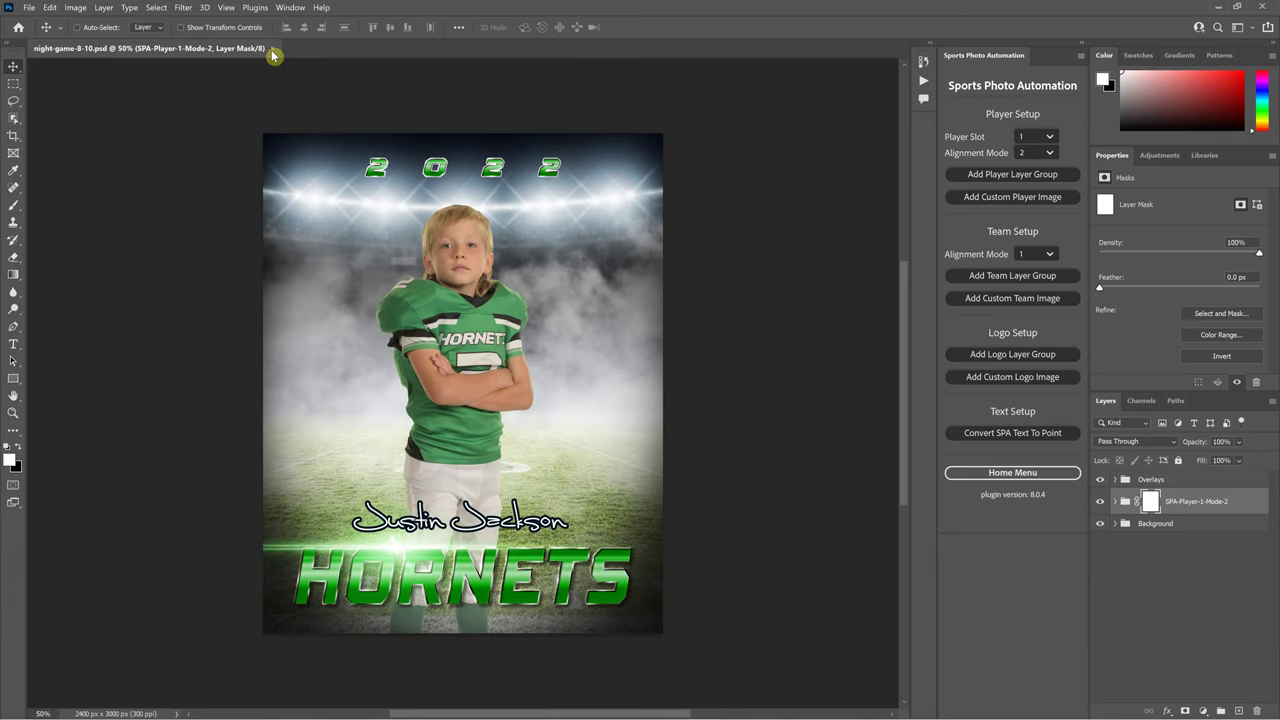
pyautogui.click(271, 49)
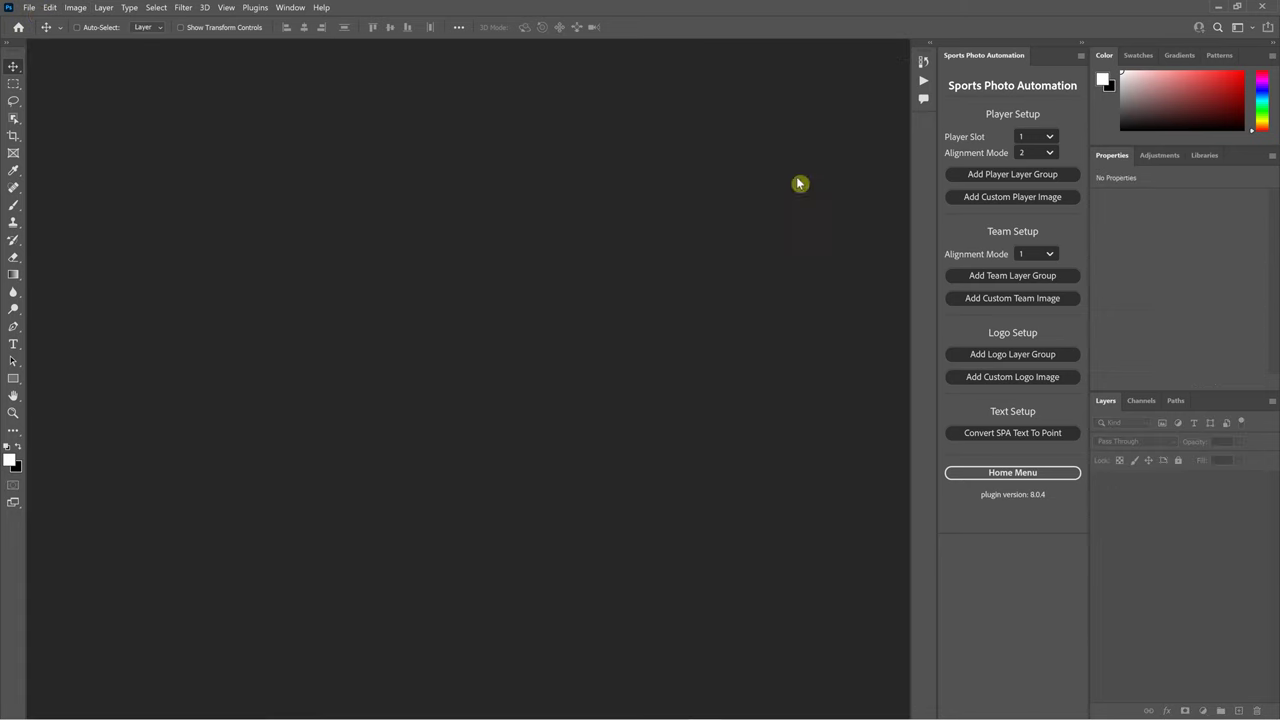
pyautogui.click(999, 472)
pyautogui.click(1011, 170)
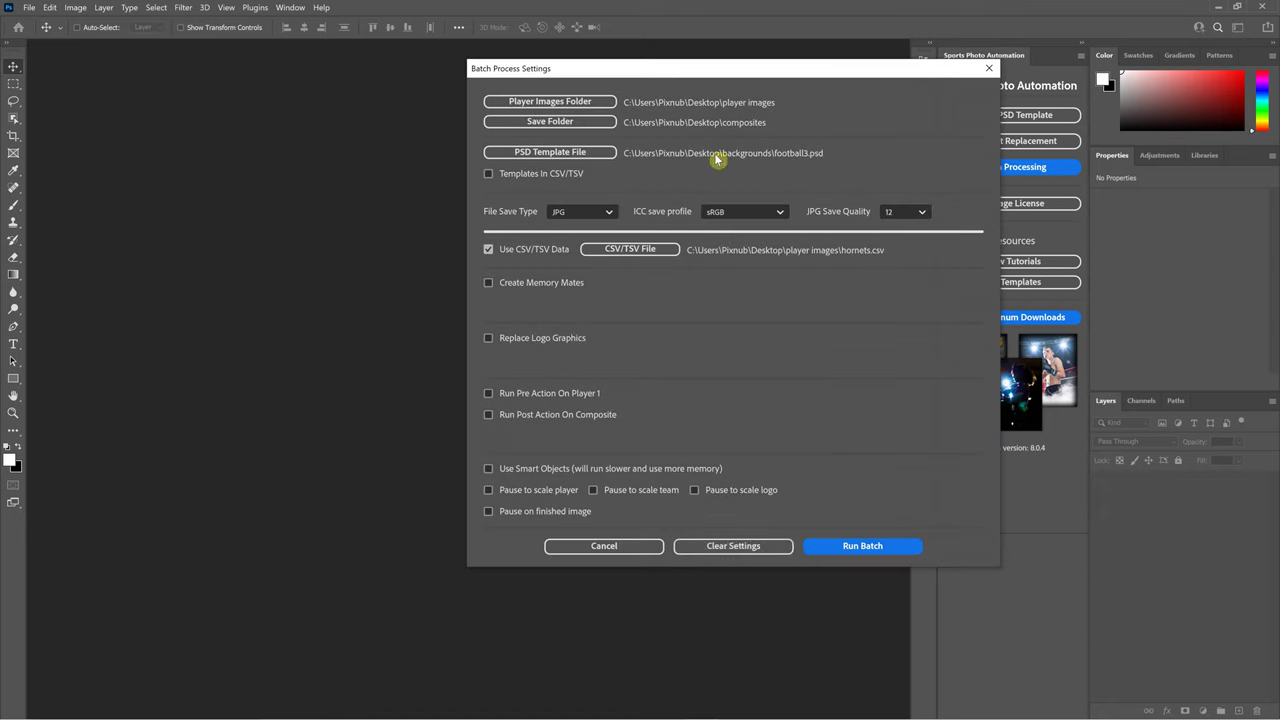
# Clear old batch settings, set Desktop > player images as the photo folder, and pick its save subfolder
pyautogui.click(745, 550)
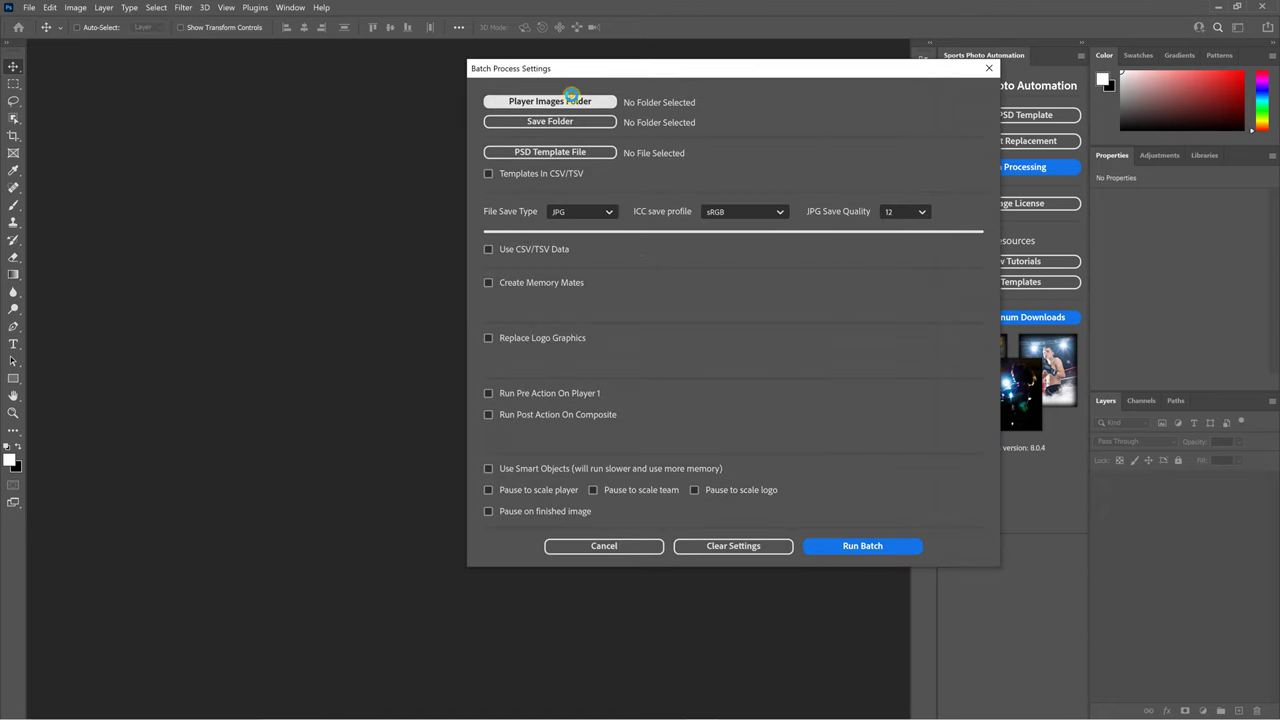
pyautogui.click(571, 96)
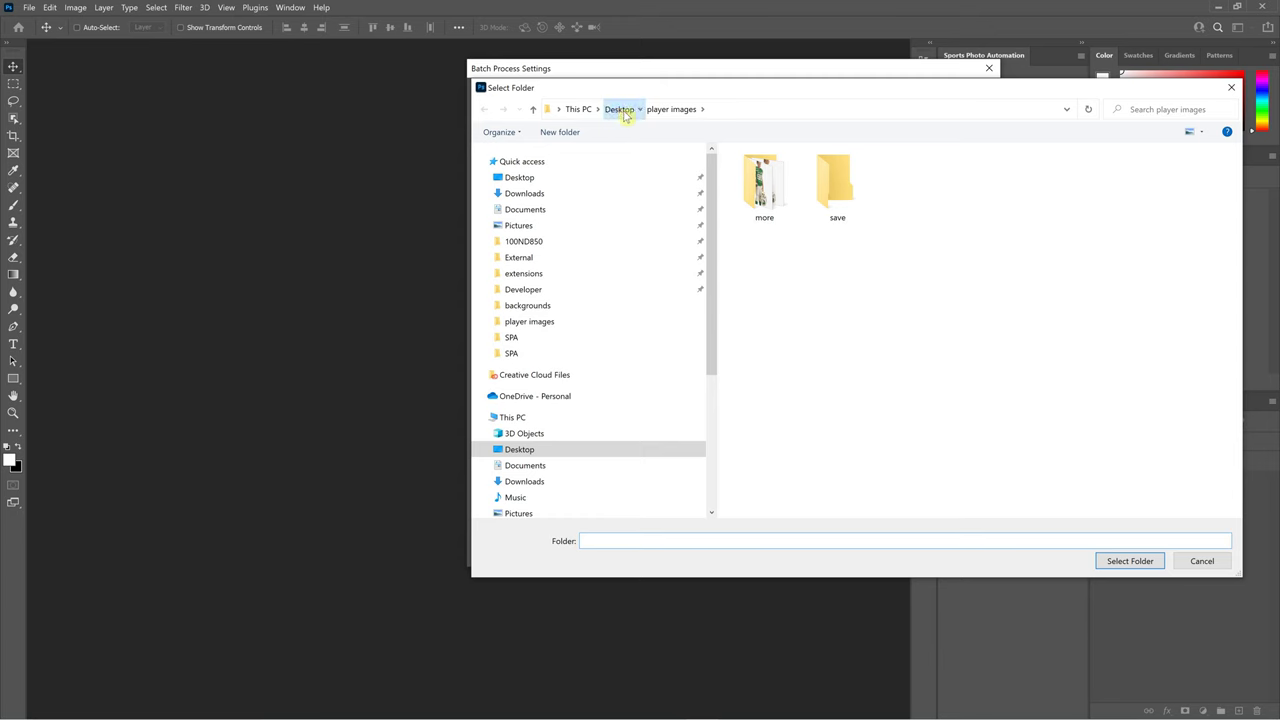
pyautogui.click(621, 110)
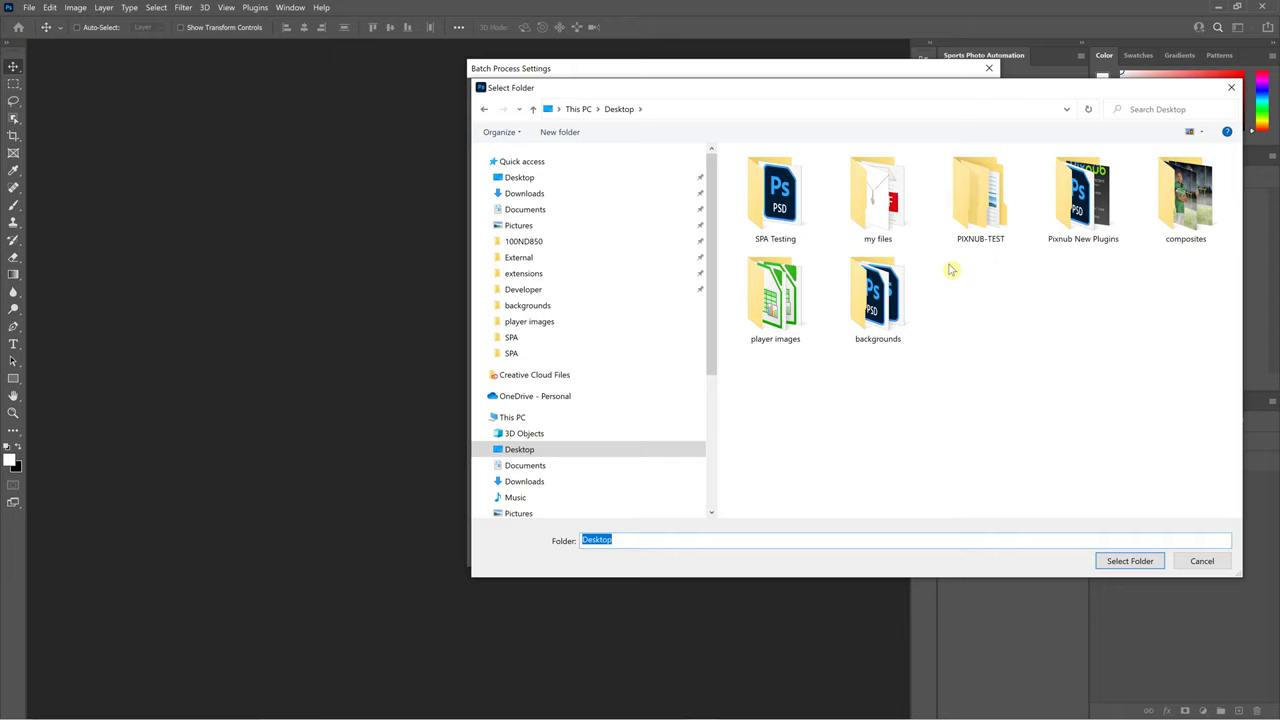
pyautogui.click(776, 296)
pyautogui.click(1130, 561)
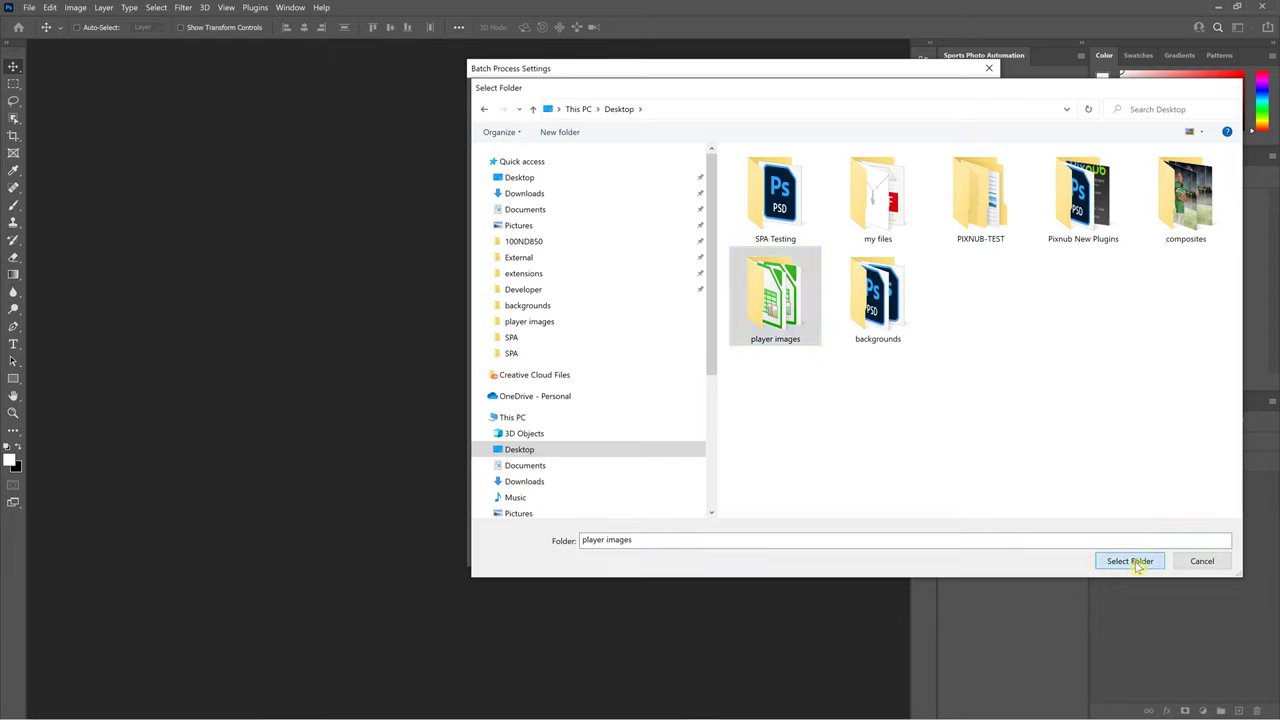
pyautogui.click(585, 122)
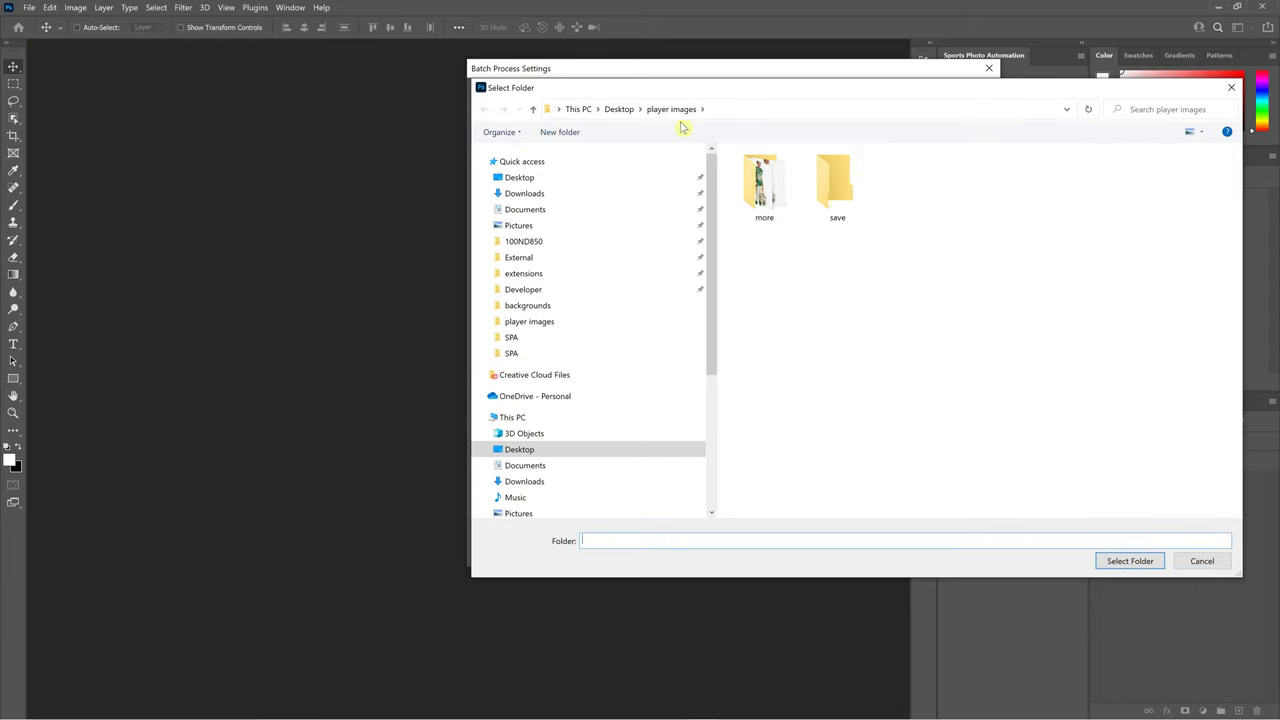
pyautogui.click(838, 196)
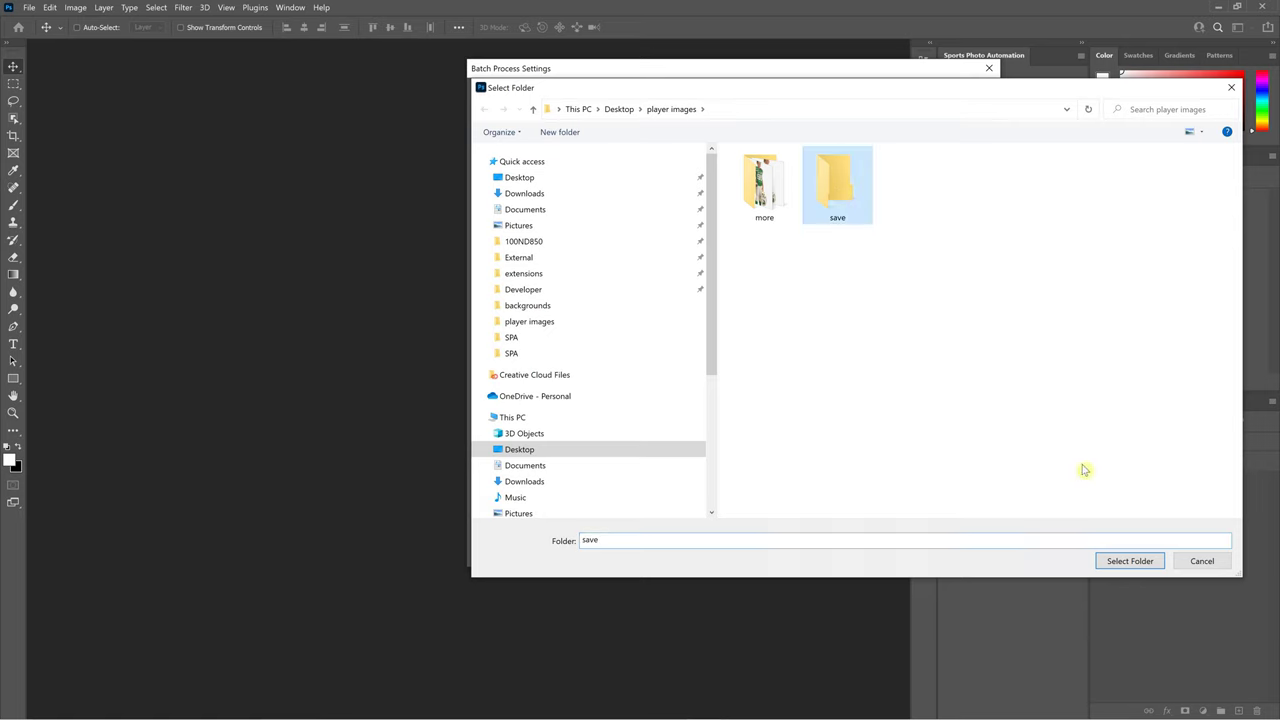
# Set output to player images\save and the template to backgrounds\night-game-8-10.psd
pyautogui.click(1135, 561)
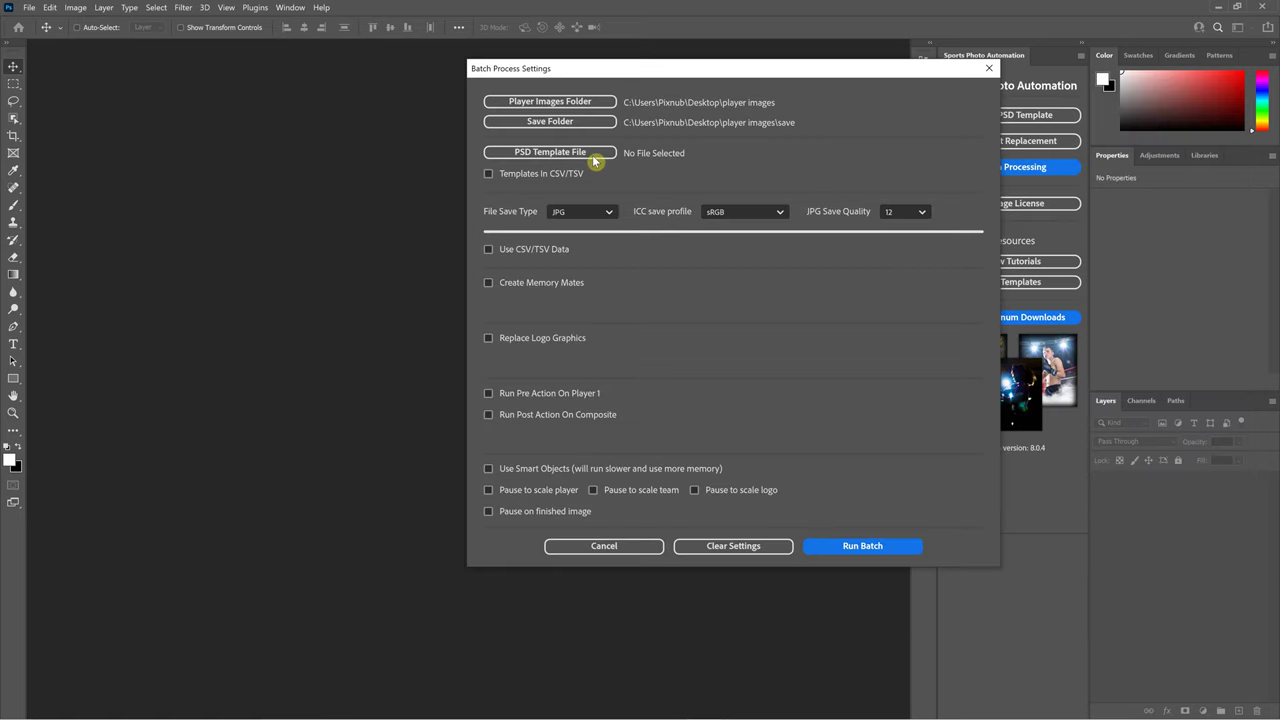
pyautogui.click(592, 155)
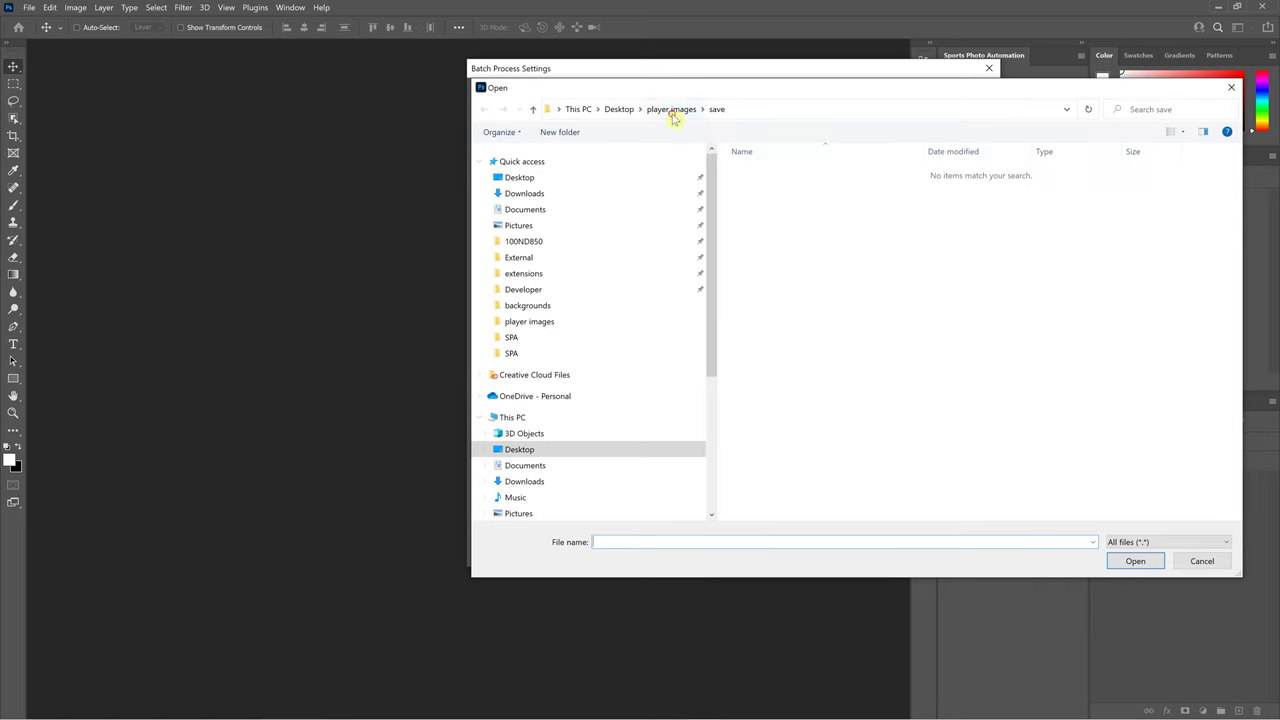
pyautogui.click(672, 112)
pyautogui.click(616, 108)
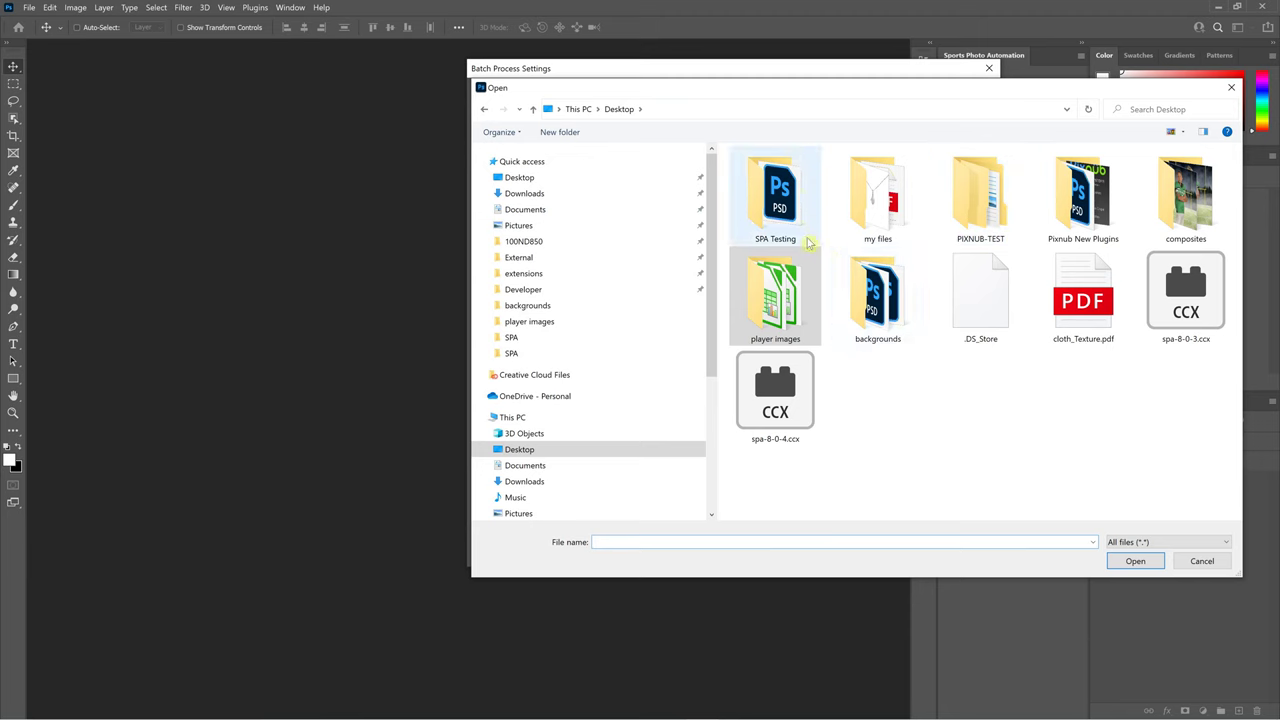
pyautogui.doubleClick(878, 300)
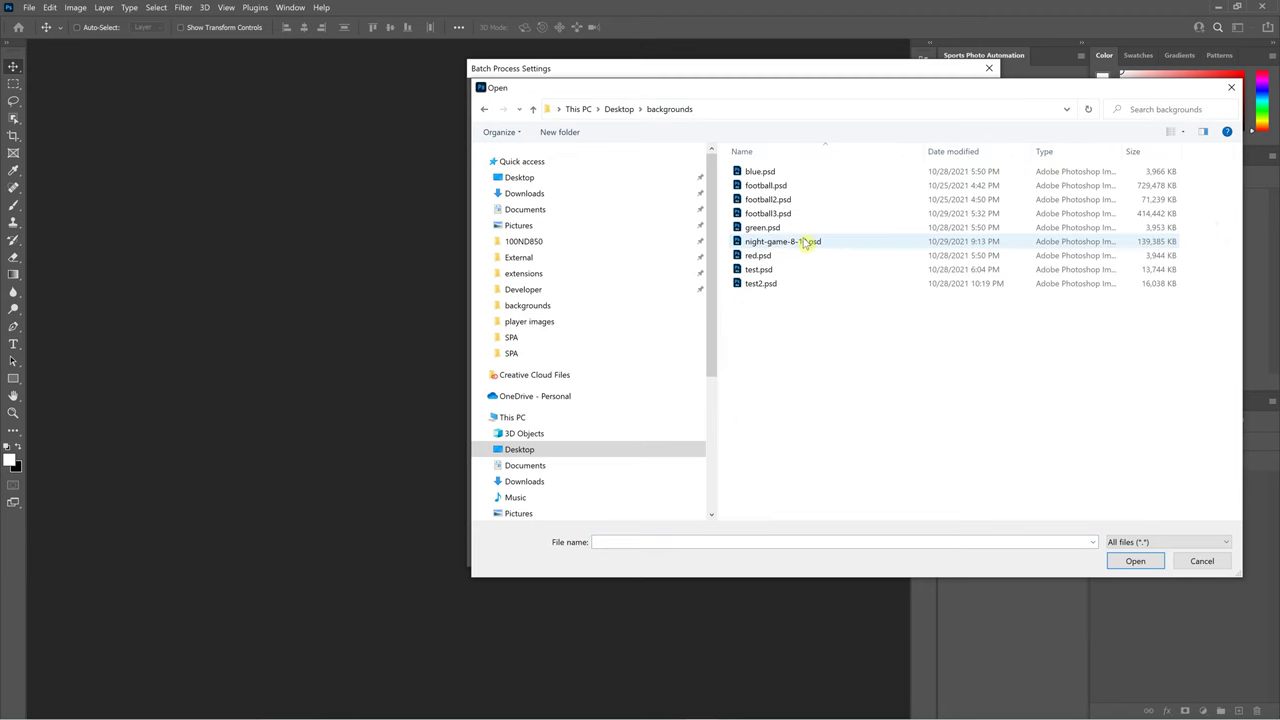
pyautogui.click(782, 244)
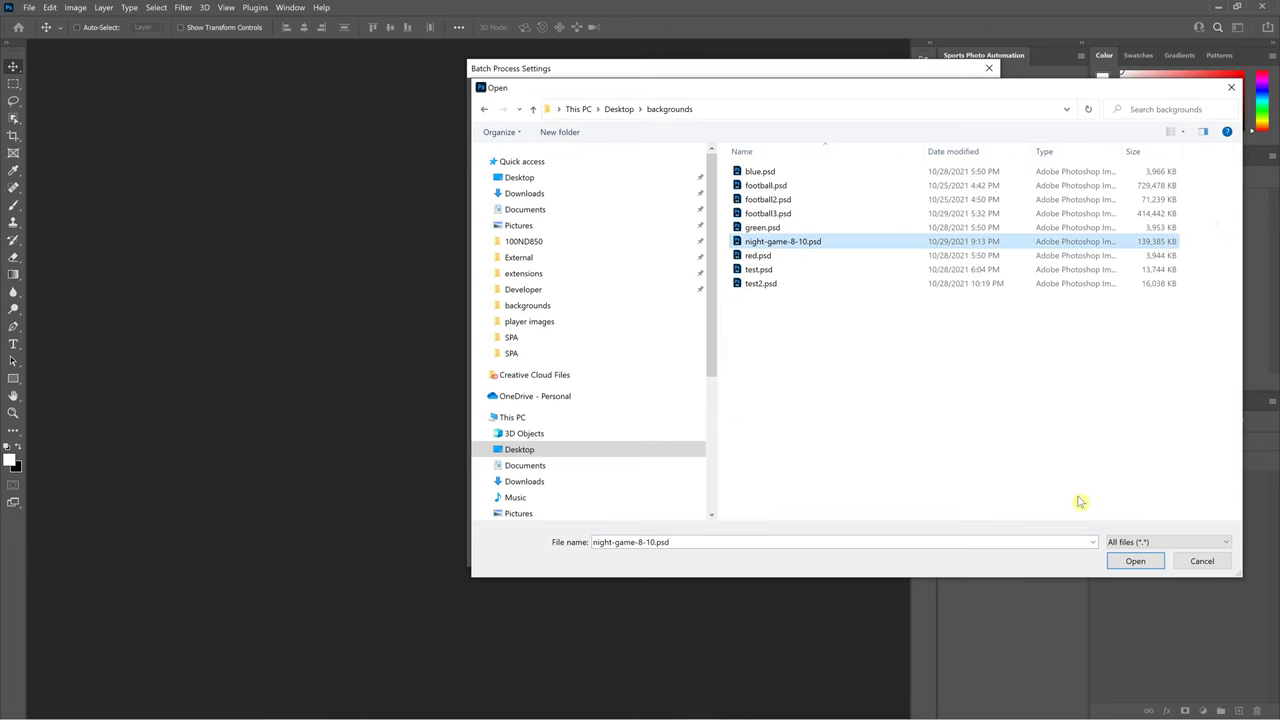
pyautogui.click(1132, 561)
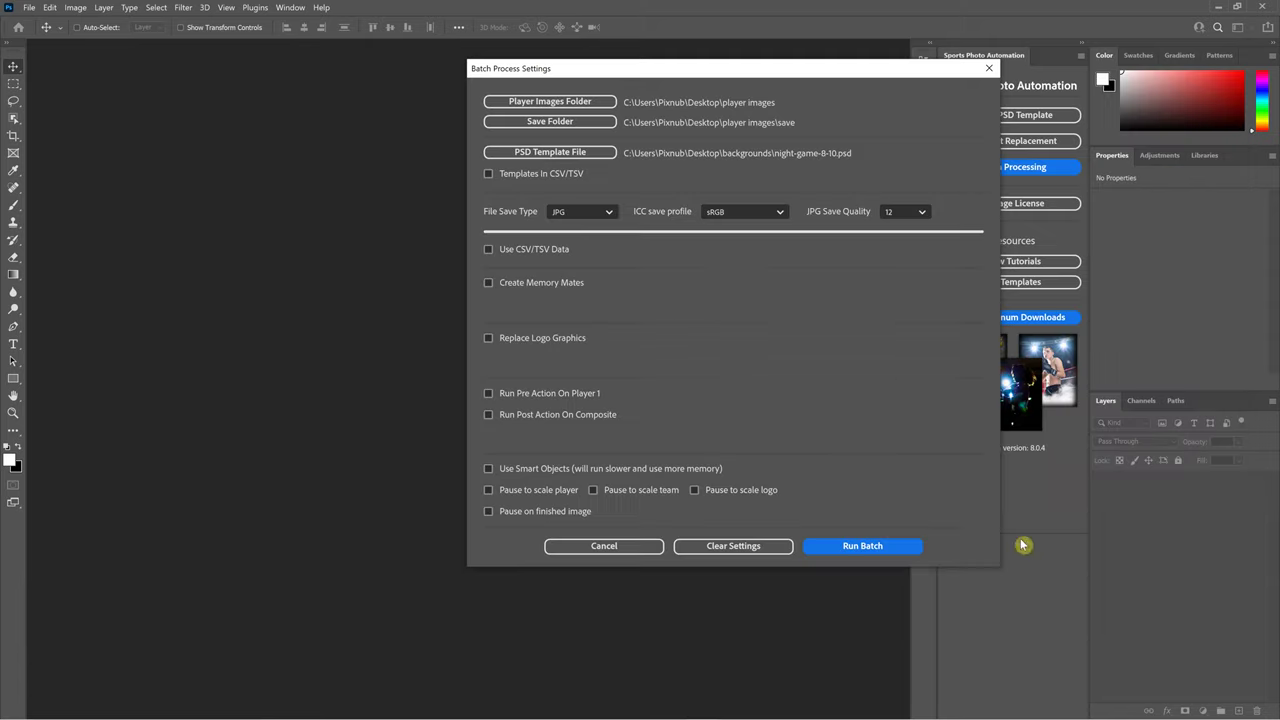
# Enable Use CSV/TSV Data and load hornets.csv from Desktop > player images
pyautogui.click(488, 252)
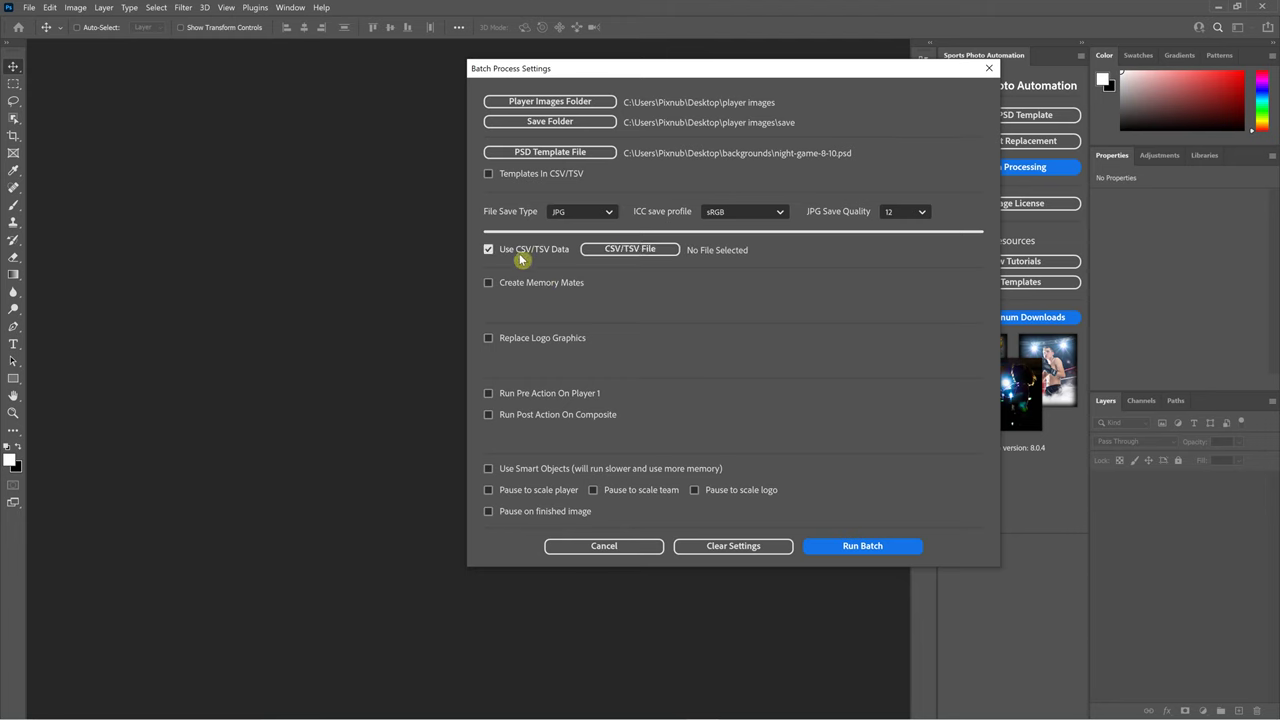
pyautogui.click(615, 250)
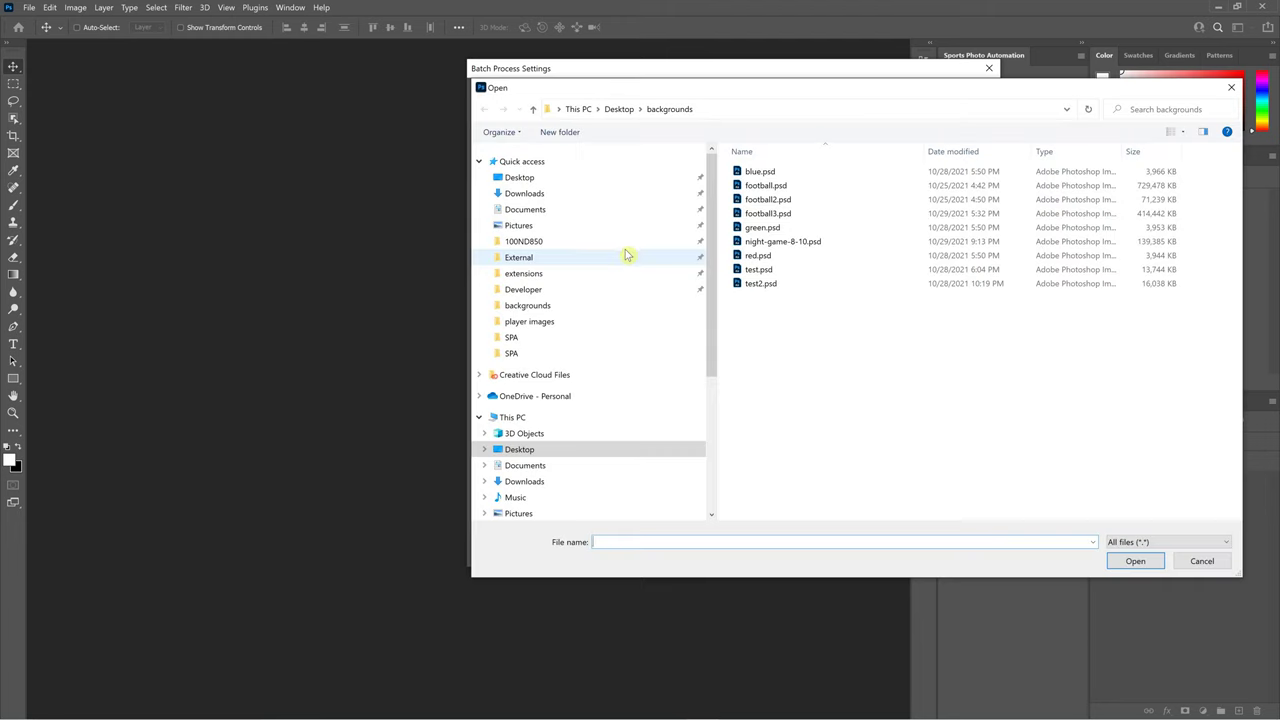
pyautogui.click(619, 108)
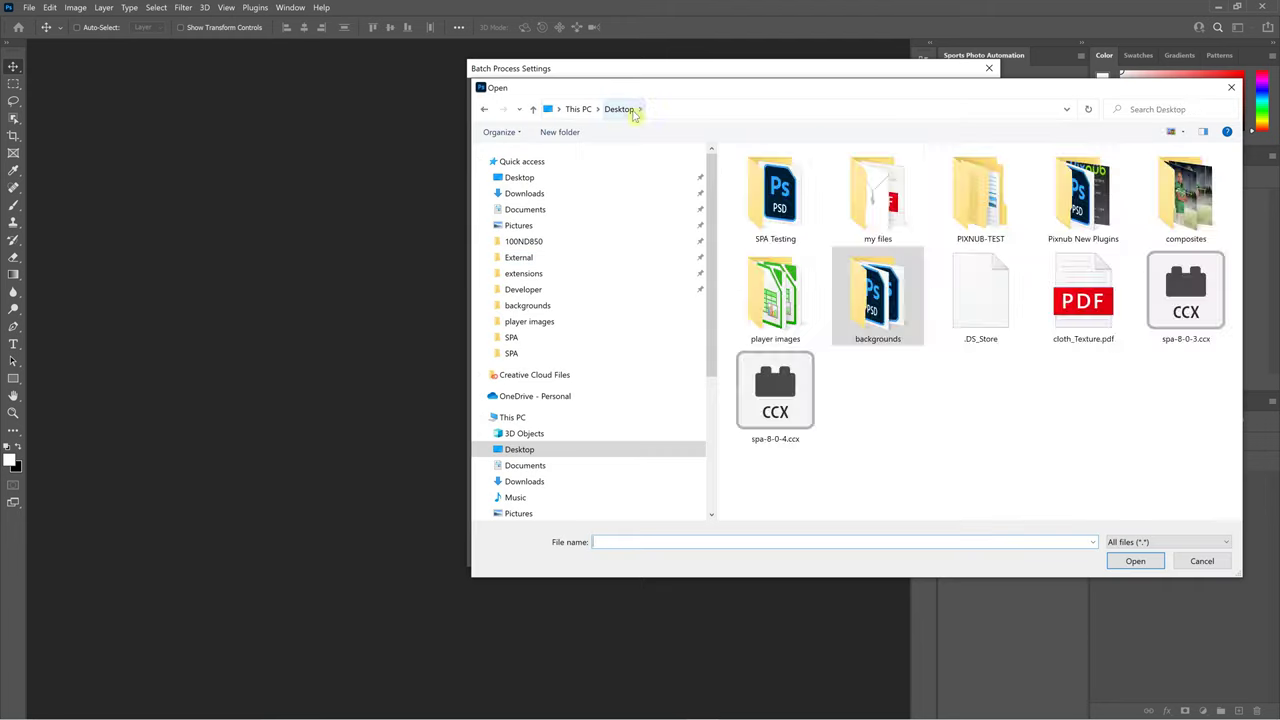
pyautogui.doubleClick(758, 292)
pyautogui.click(972, 200)
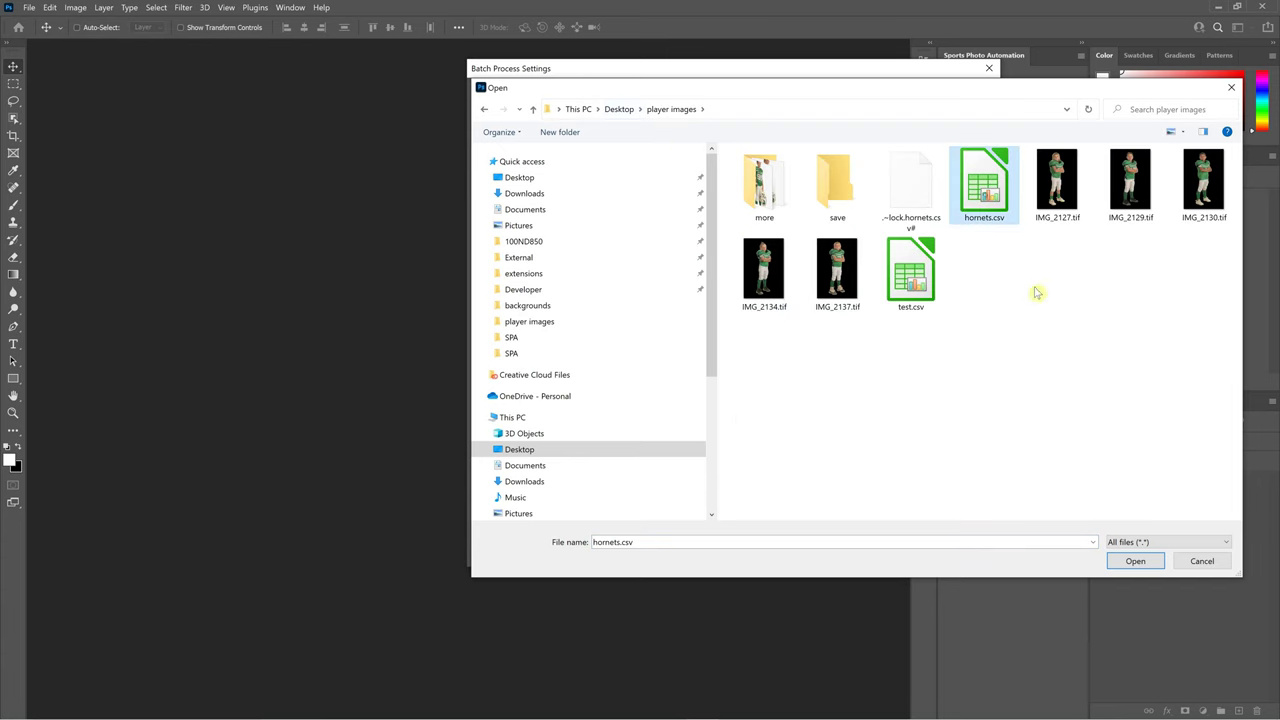
pyautogui.click(1136, 561)
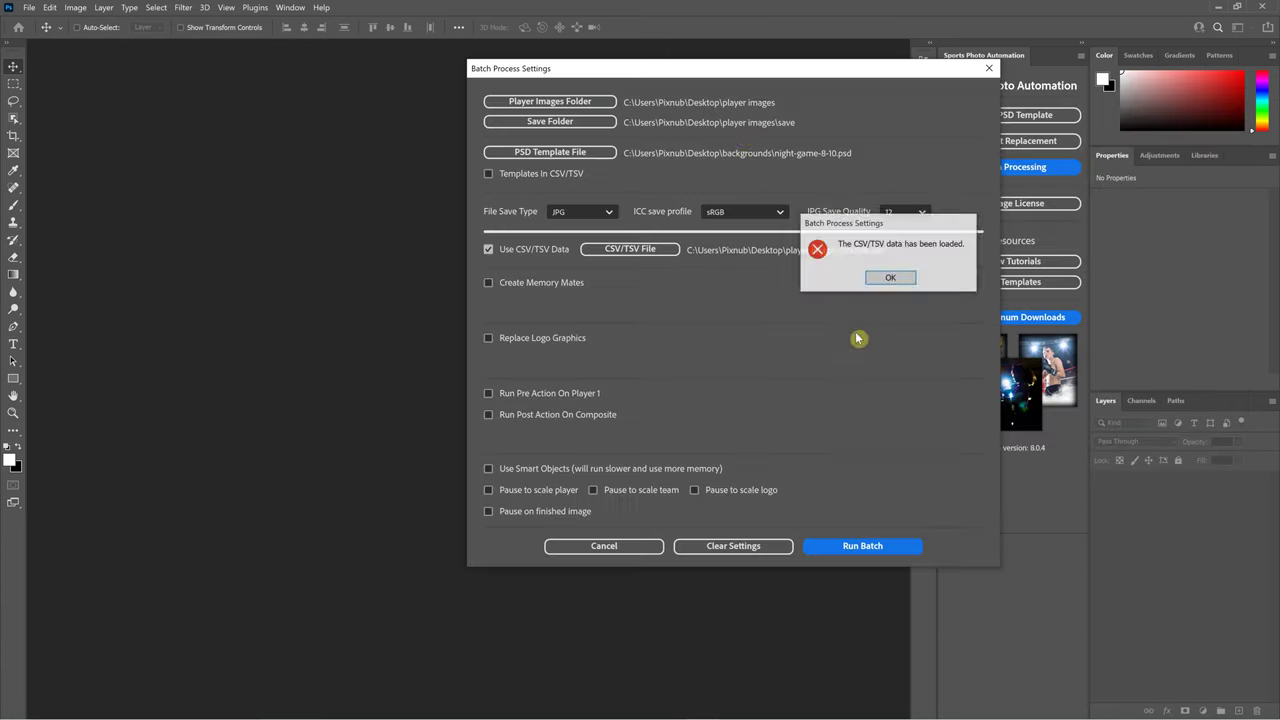
pyautogui.click(892, 277)
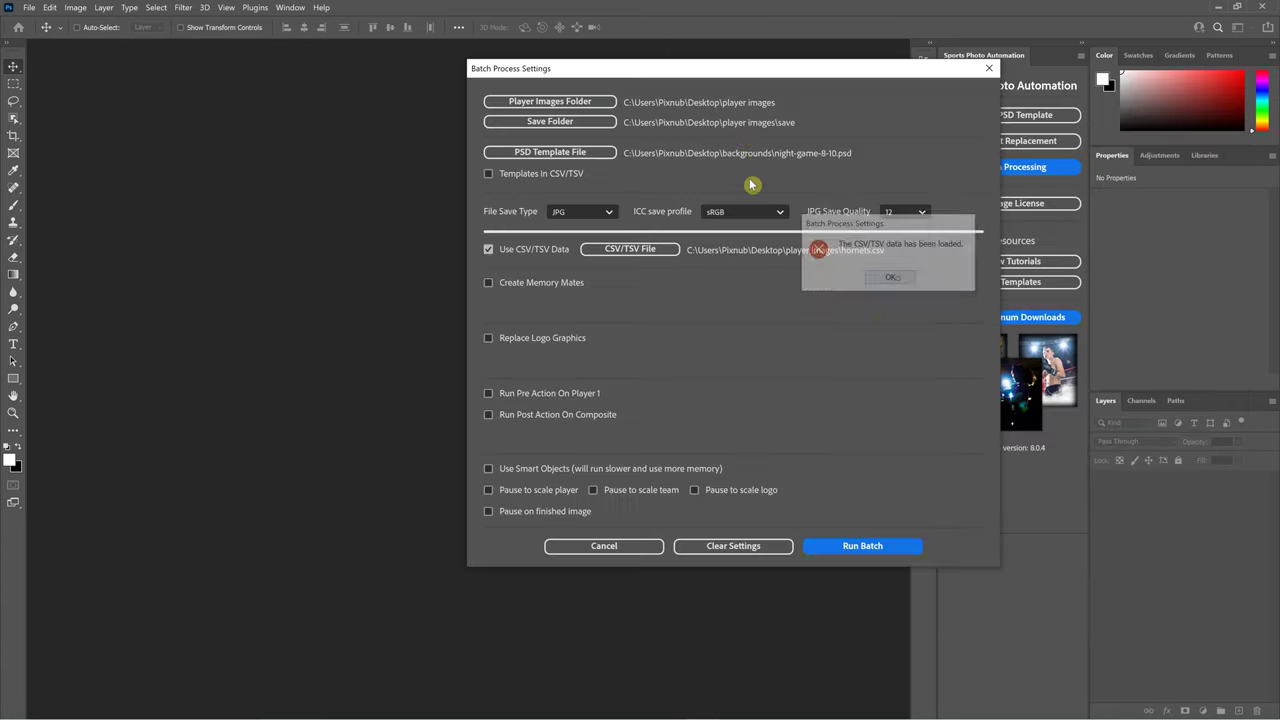
# Run the batch to build all five Hornets composites as JPGs
pyautogui.click(866, 547)
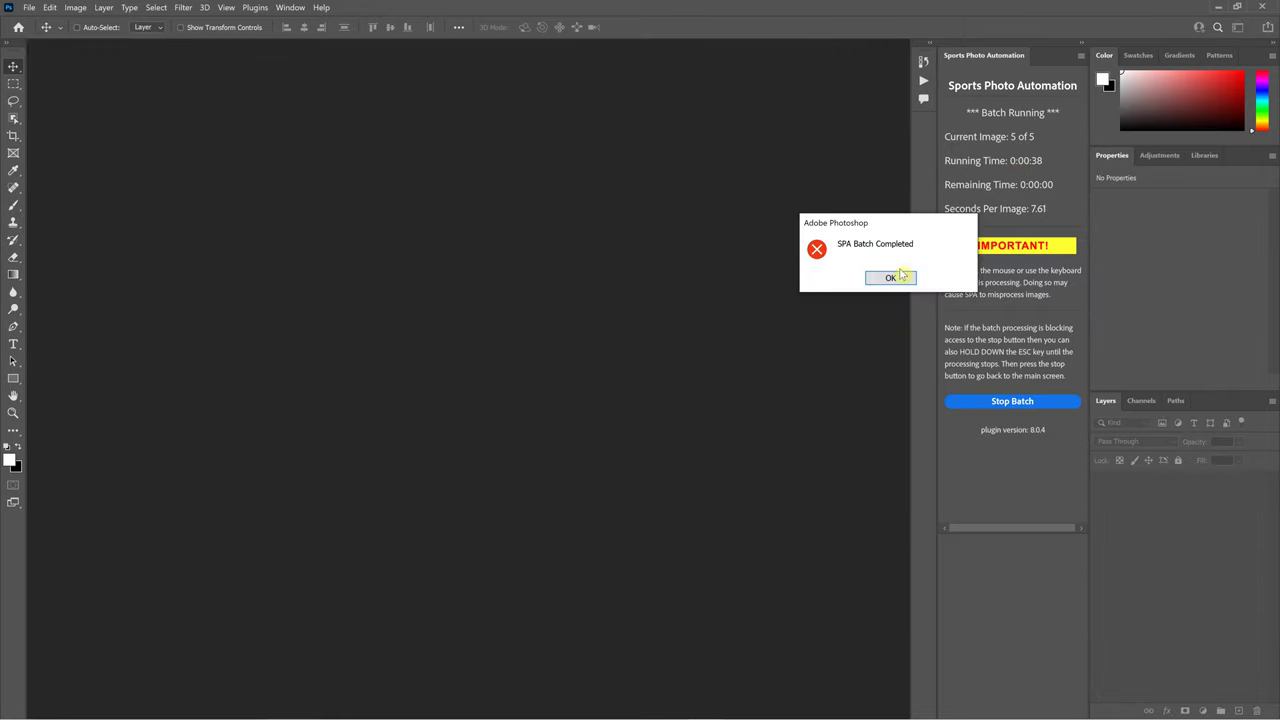
# Dismiss the batch notice and open all five JPGs from Desktop > player images > save
pyautogui.click(895, 280)
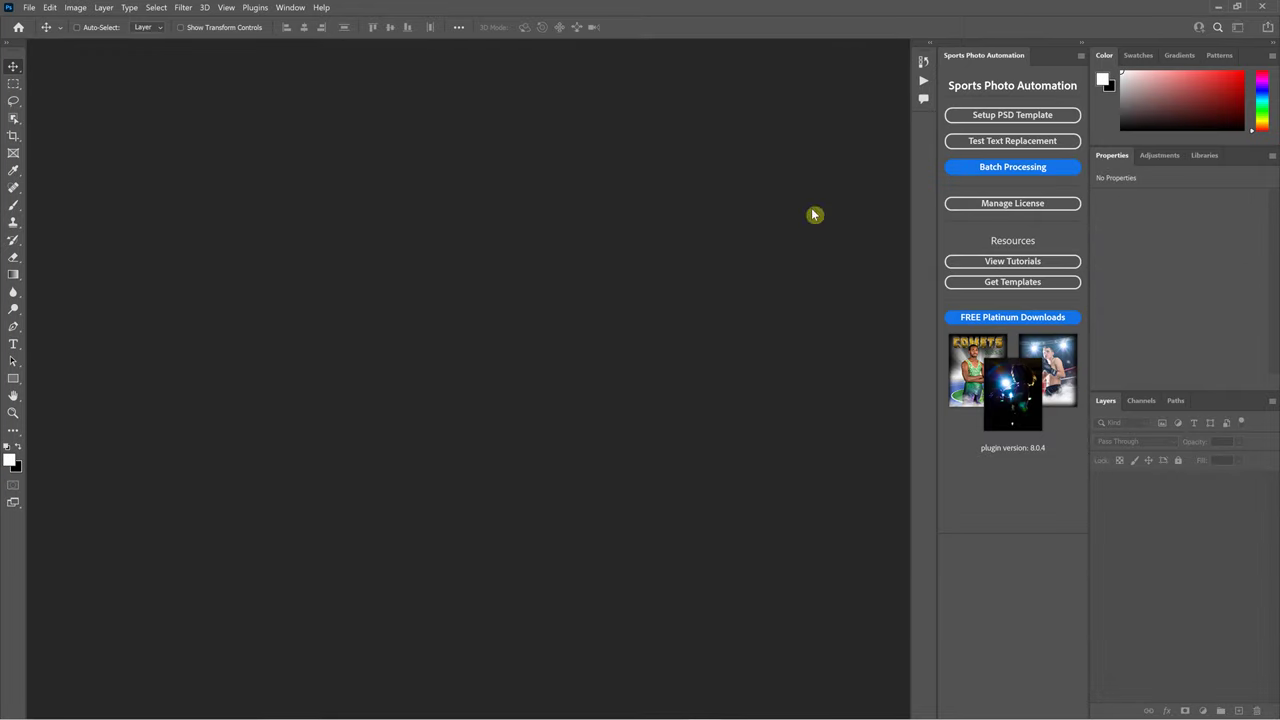
pyautogui.click(29, 7)
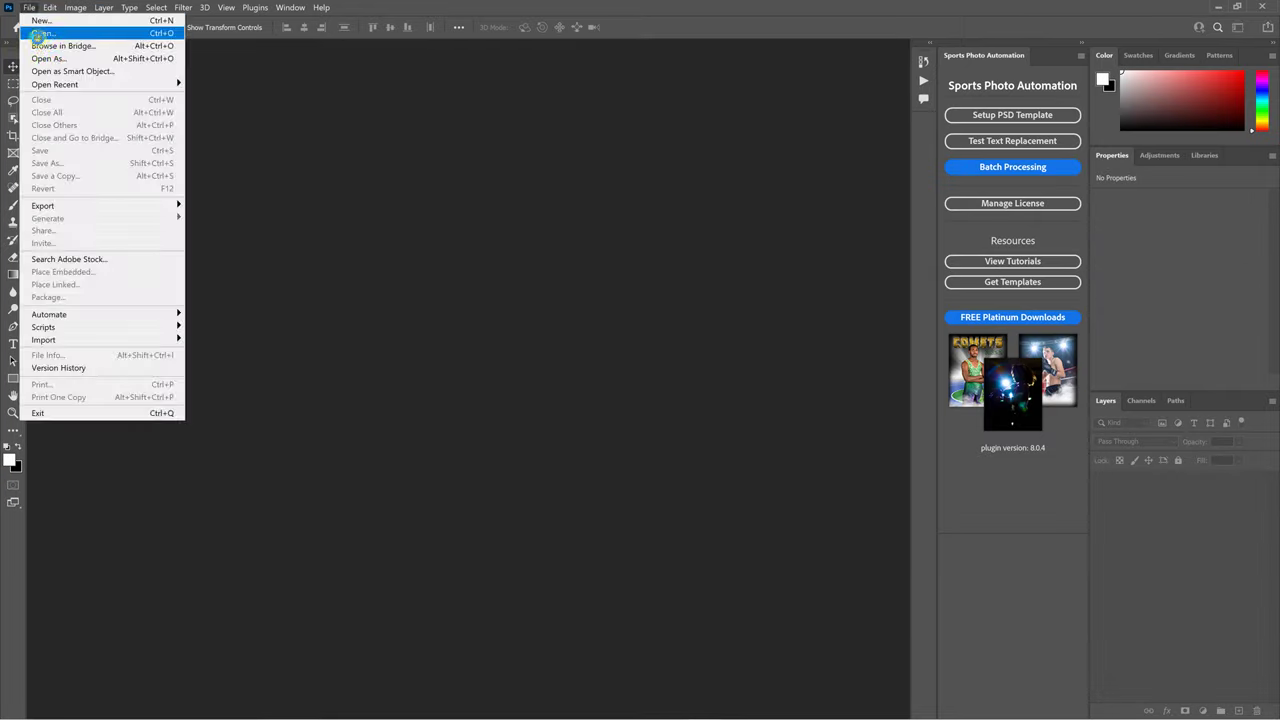
pyautogui.click(40, 33)
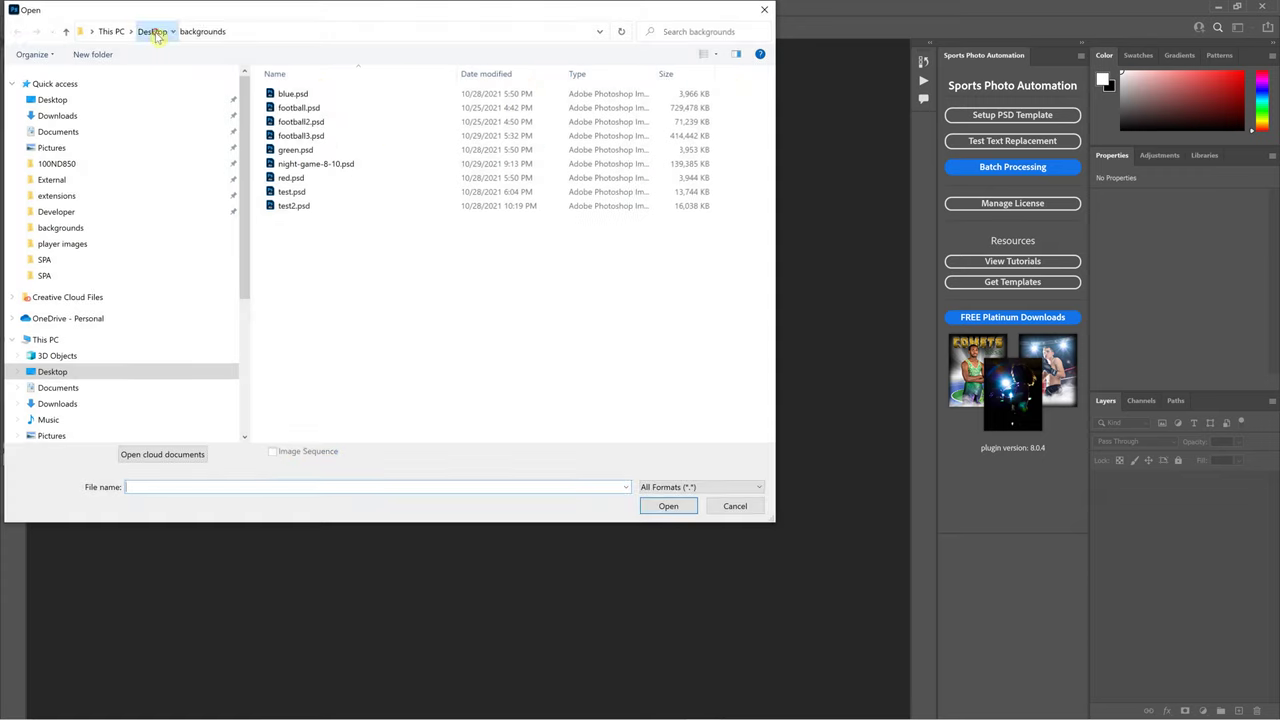
pyautogui.click(154, 32)
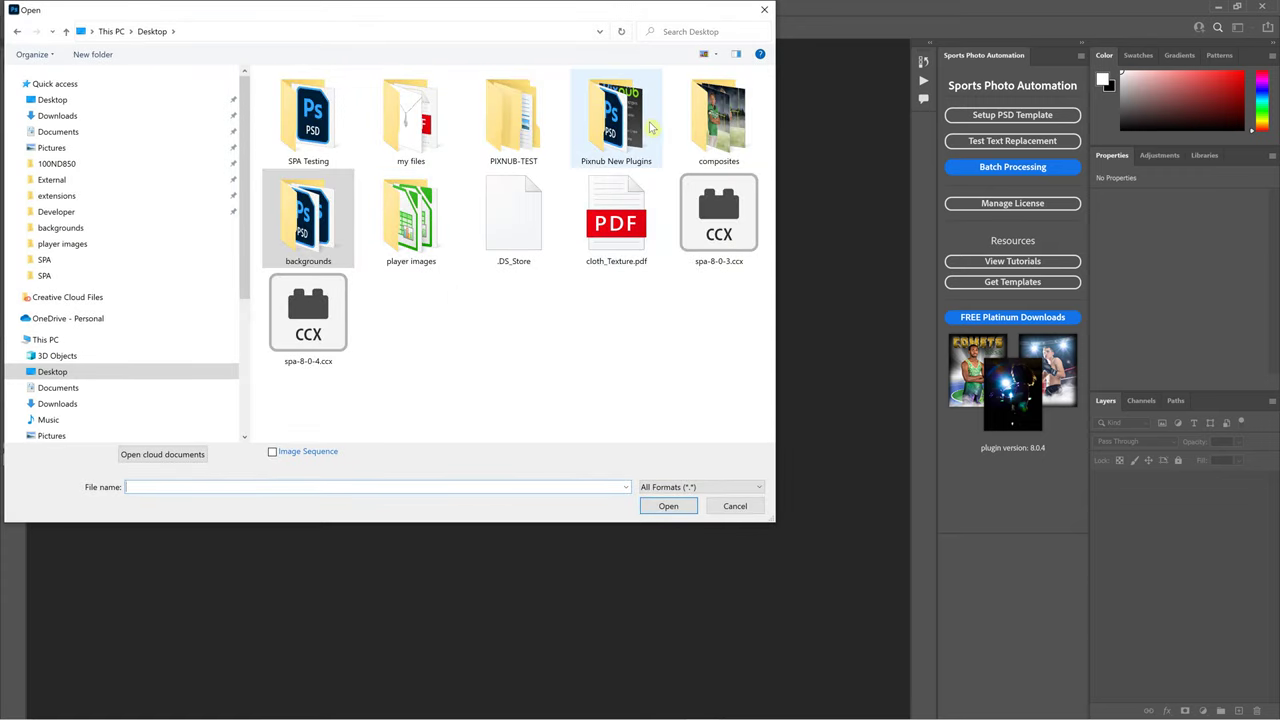
pyautogui.doubleClick(410, 230)
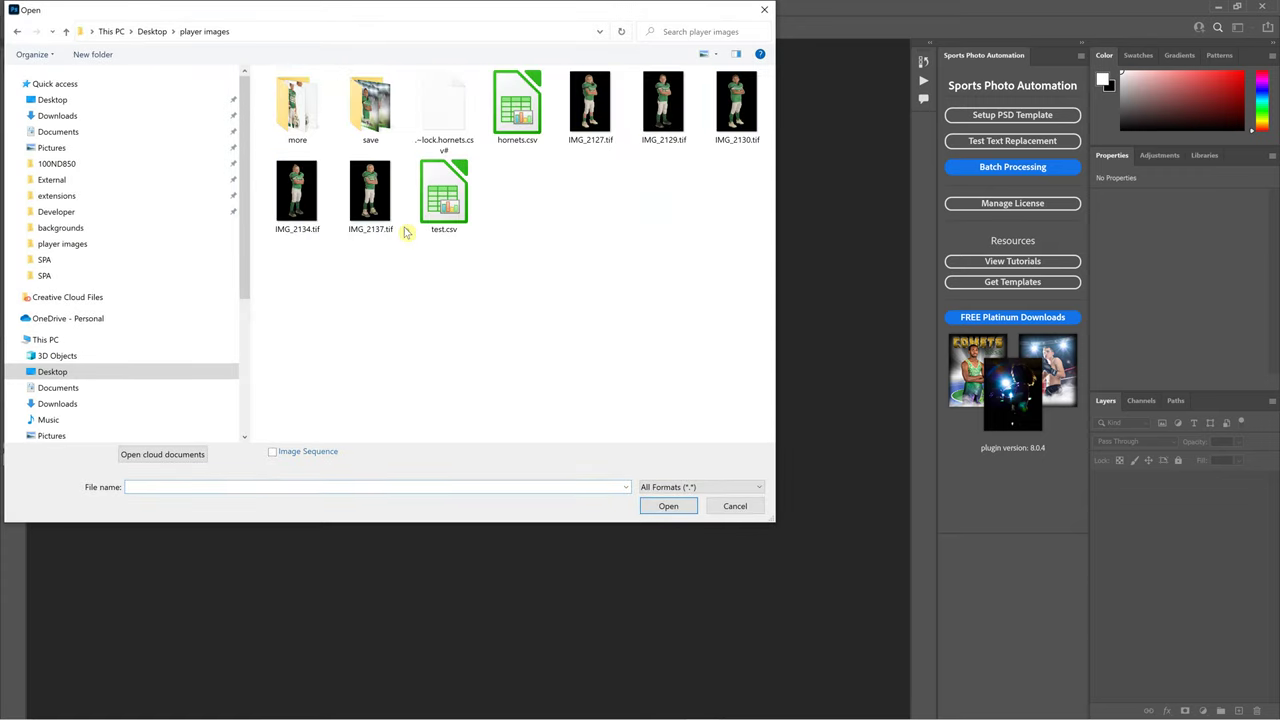
pyautogui.doubleClick(374, 128)
pyautogui.click(305, 118)
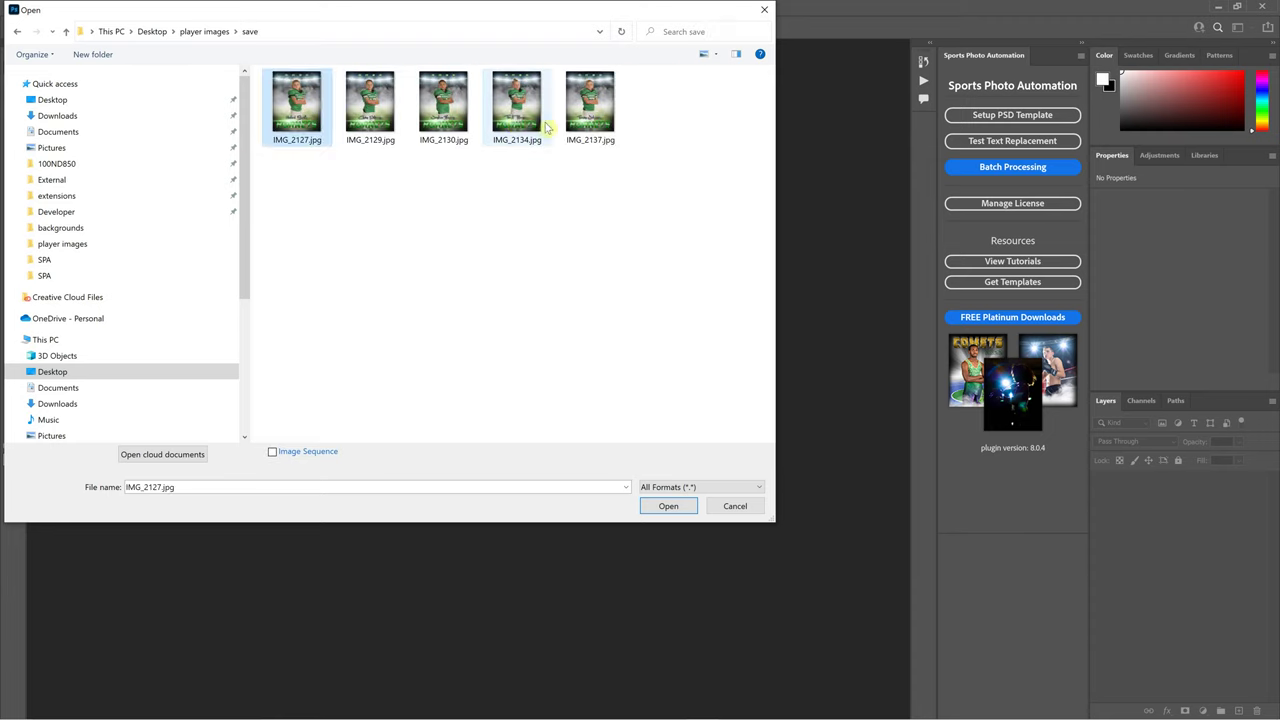
pyautogui.click(590, 118)
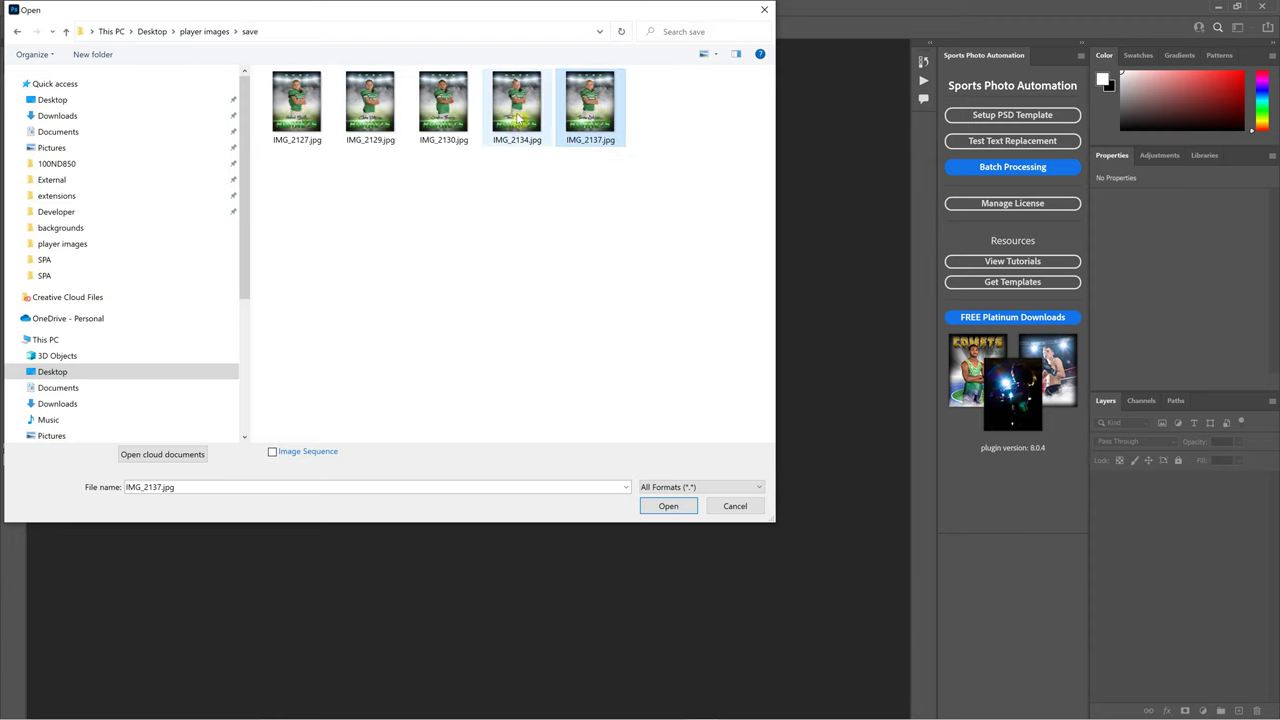
pyautogui.keyDown('shift'); pyautogui.click(313, 104); pyautogui.keyUp('shift')
pyautogui.click(668, 506)
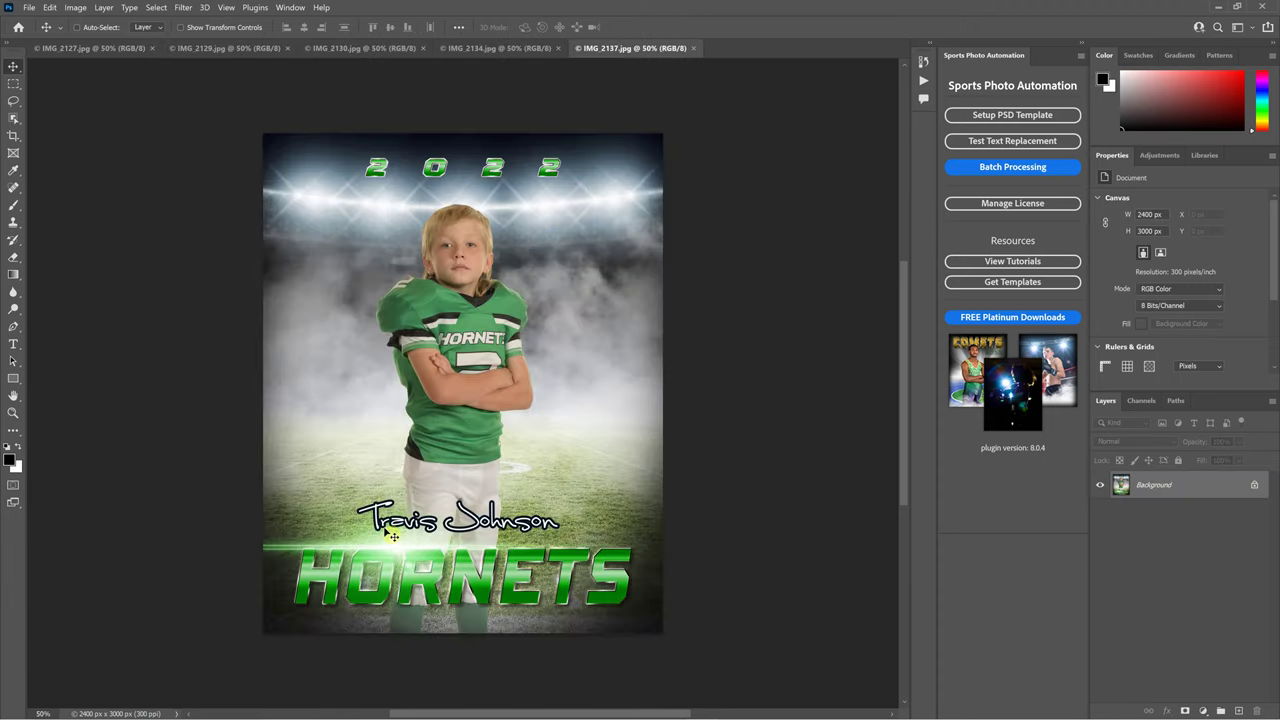
# Flip through the IMG_2127, 2129, 2130, 2134 and 2137 composite tabs, ending on IMG_2129
pyautogui.click(531, 48)
pyautogui.click(378, 48)
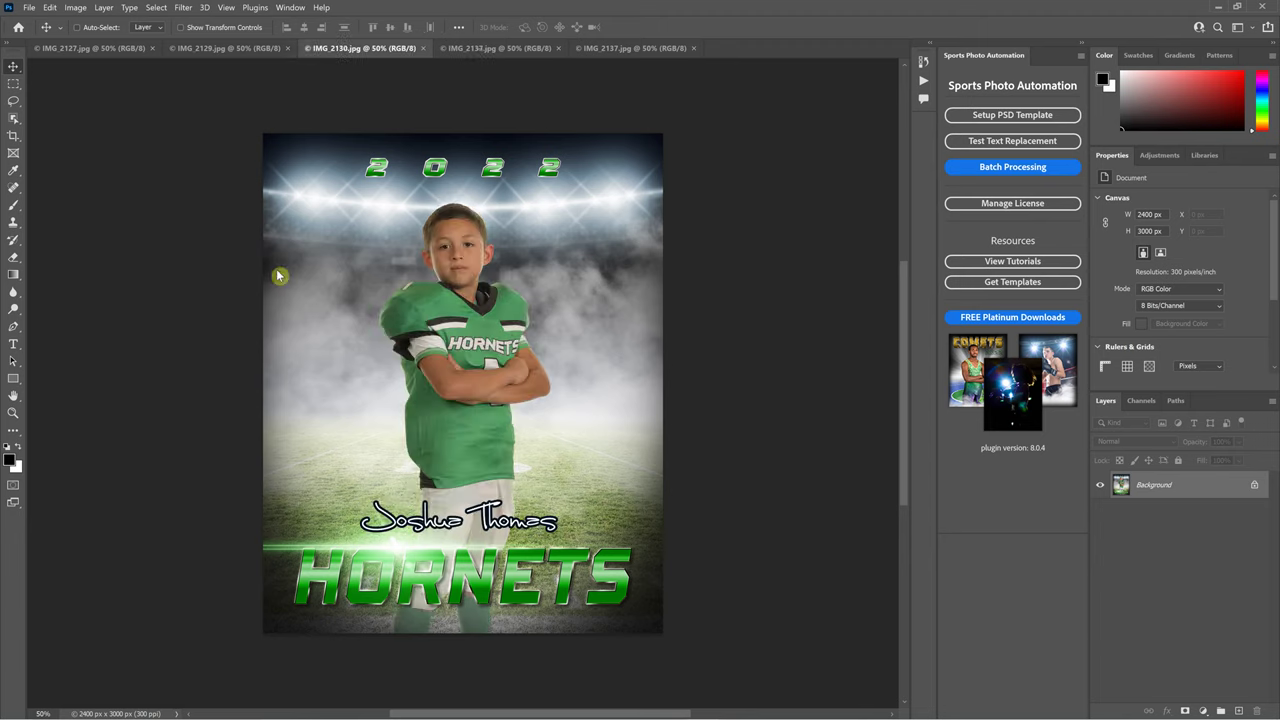
pyautogui.click(223, 49)
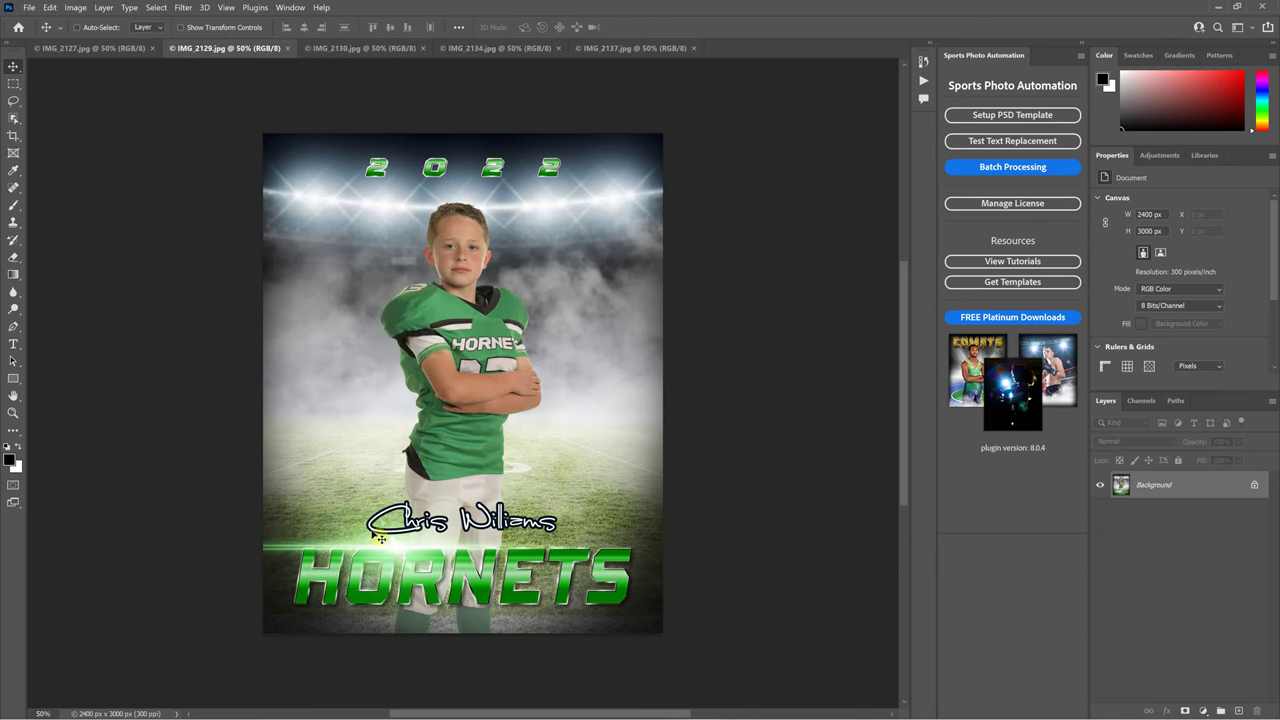
pyautogui.click(85, 48)
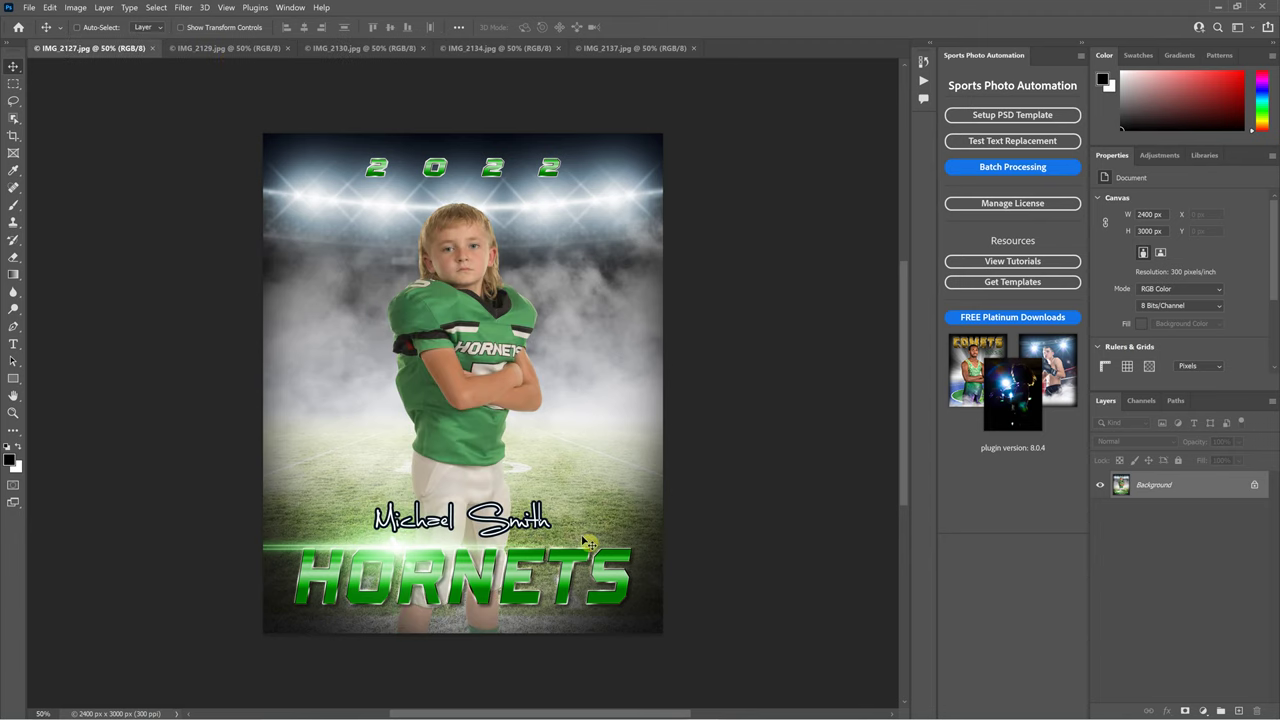
pyautogui.click(226, 49)
pyautogui.click(352, 49)
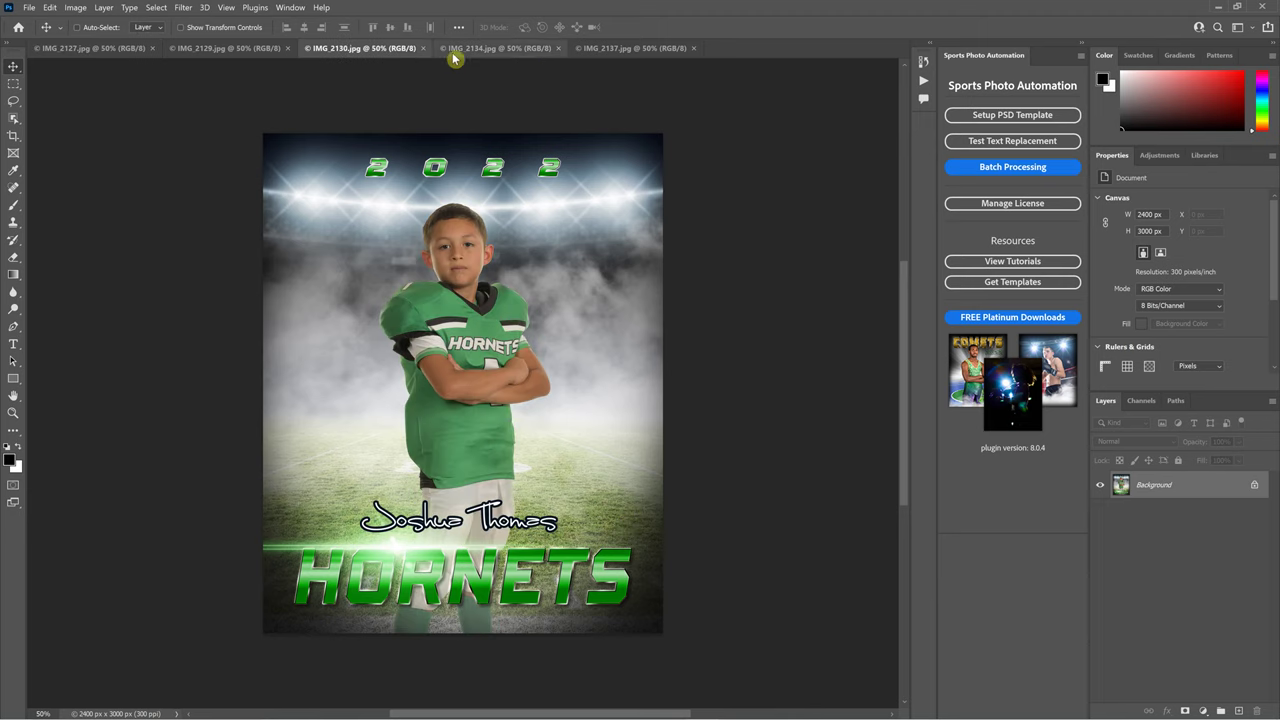
pyautogui.click(455, 49)
pyautogui.click(593, 49)
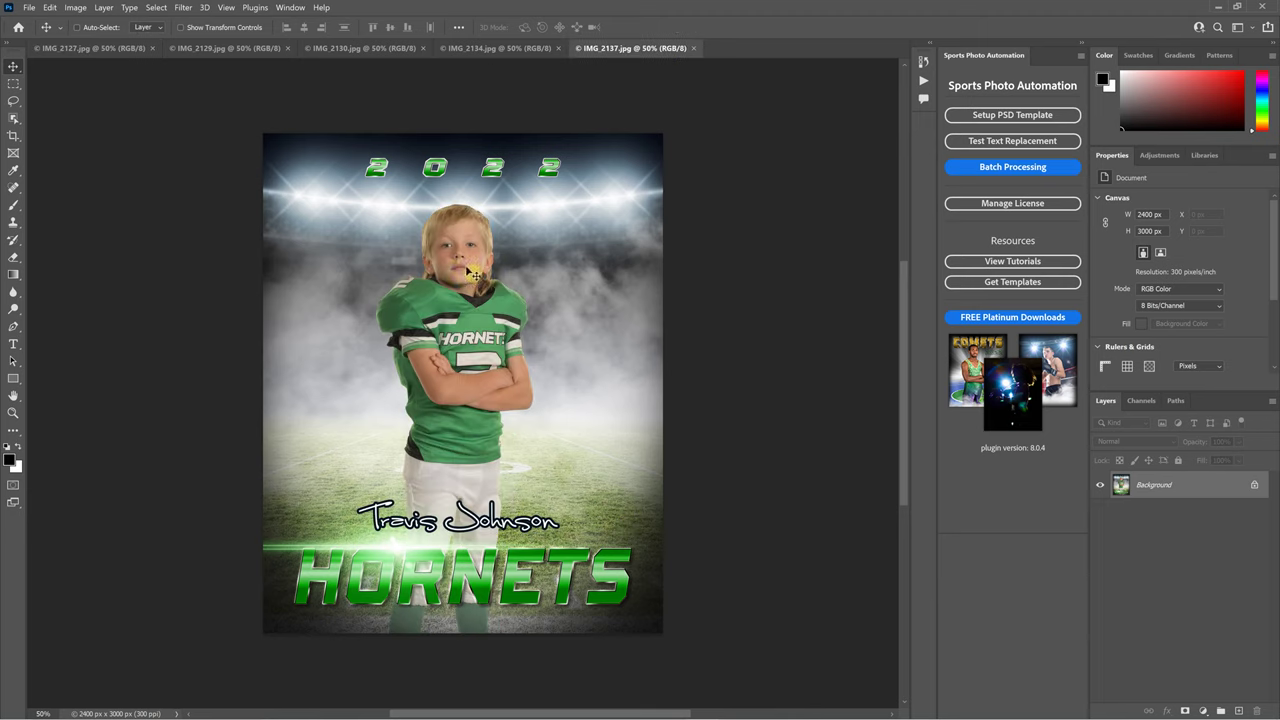
pyautogui.click(460, 48)
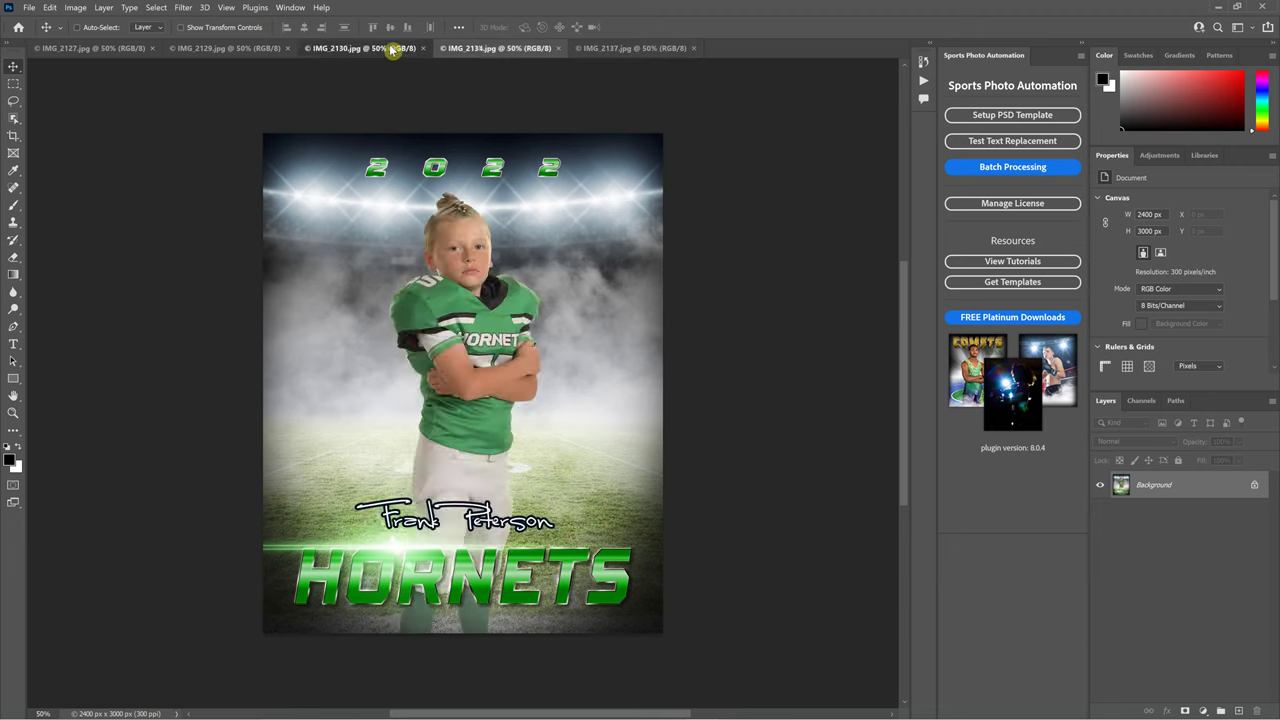
pyautogui.click(390, 49)
pyautogui.click(228, 48)
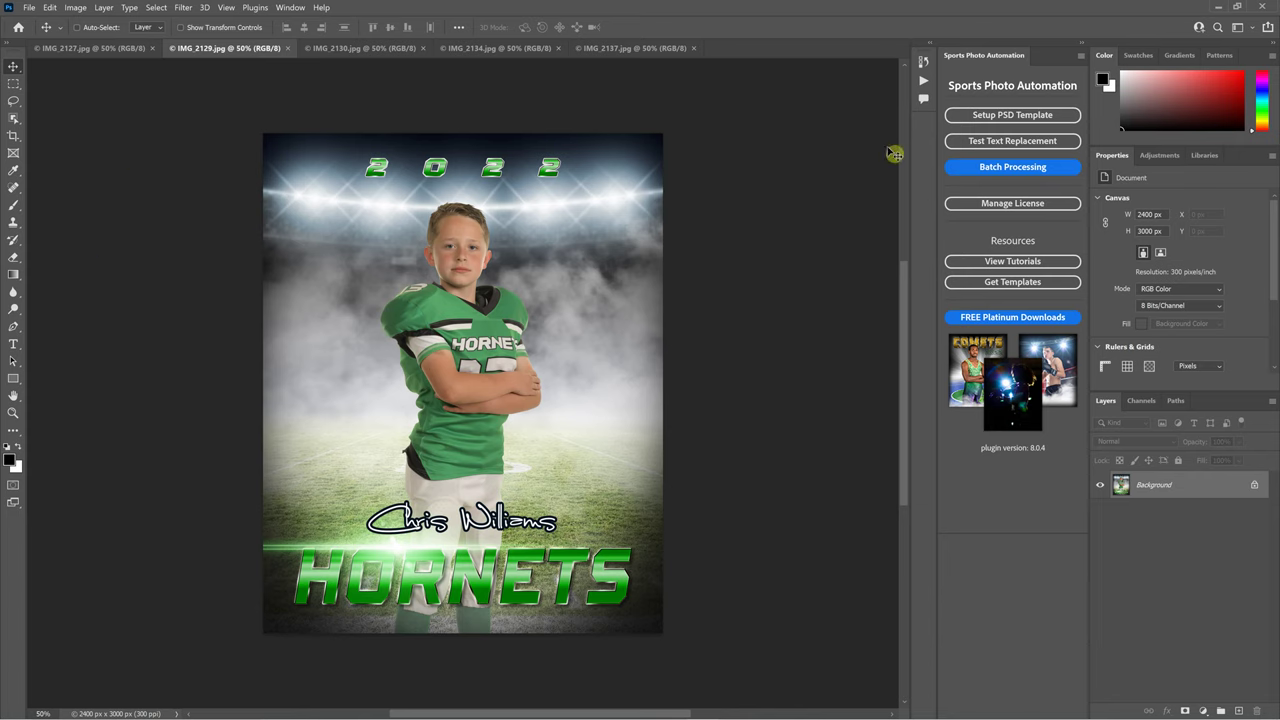
# Reopen Batch Process Settings via Batch Processing in the Sports Photo Automation panel
pyautogui.click(985, 168)
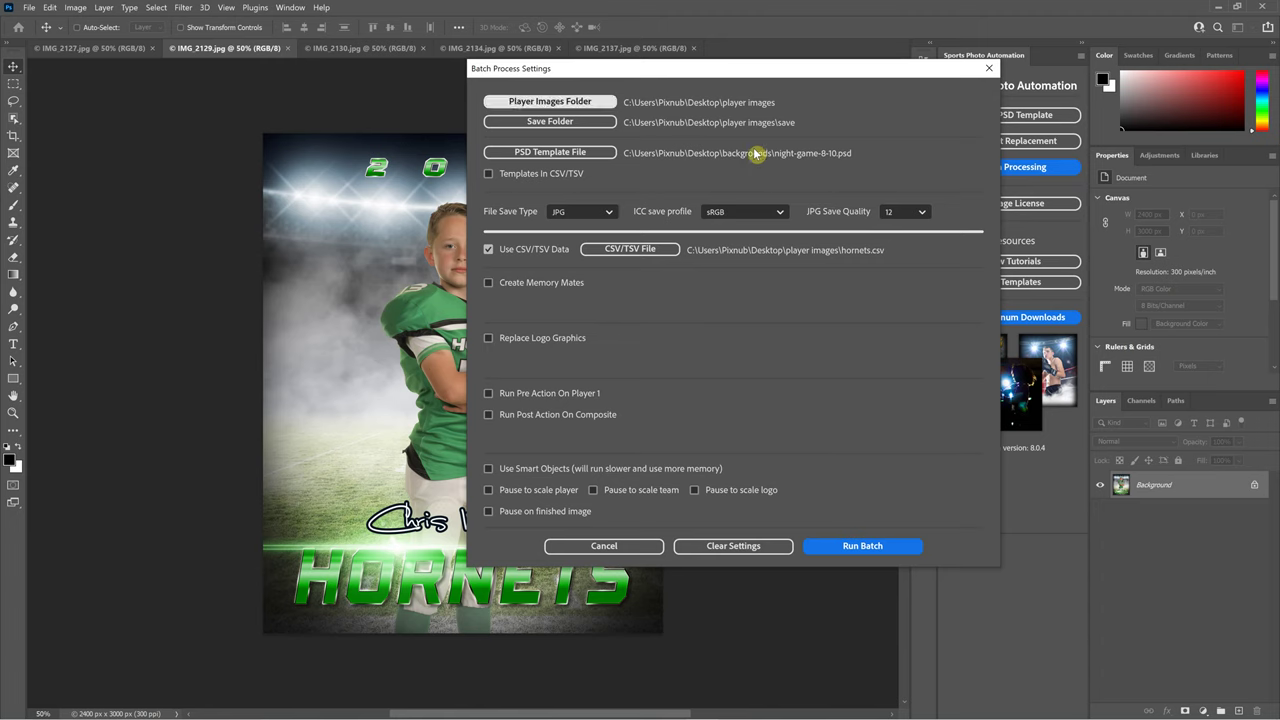